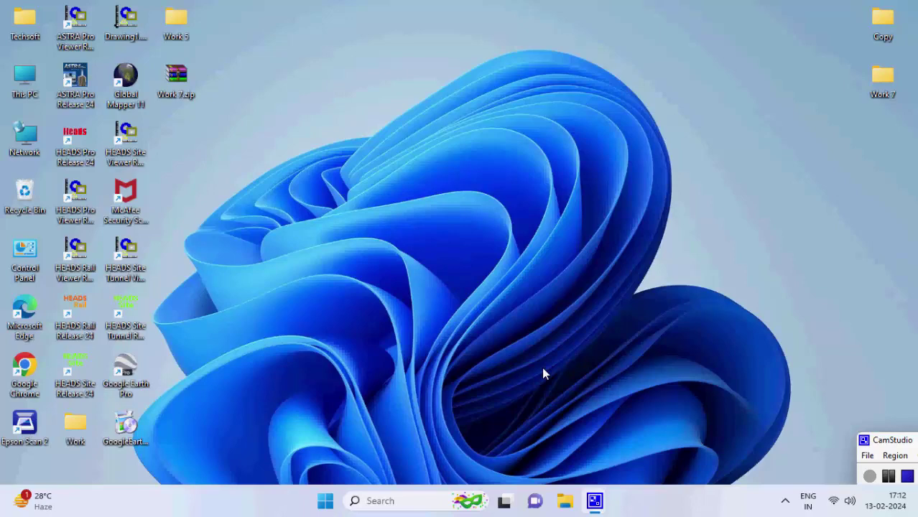
Step: Launch HEADS Pro, dismiss the licence notice, and set the working folder to Desktop\Work 7
double_click(67, 146)
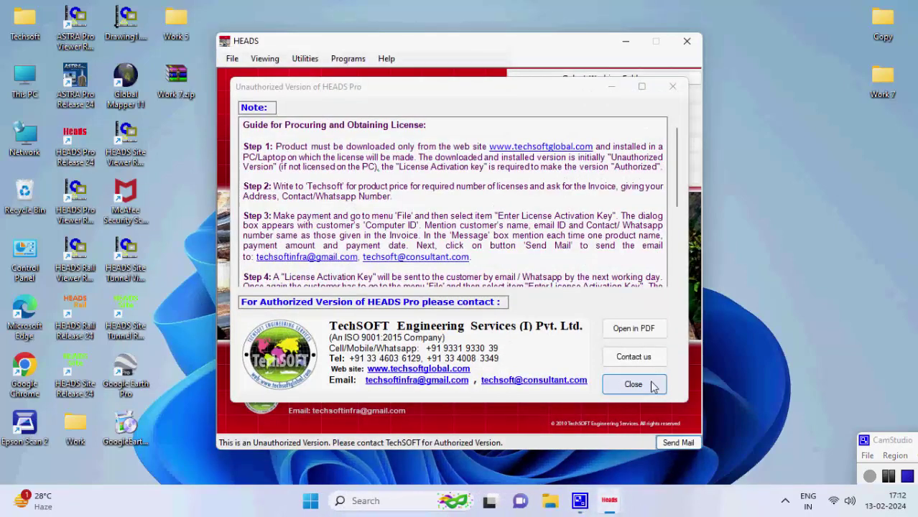
left_click(652, 386)
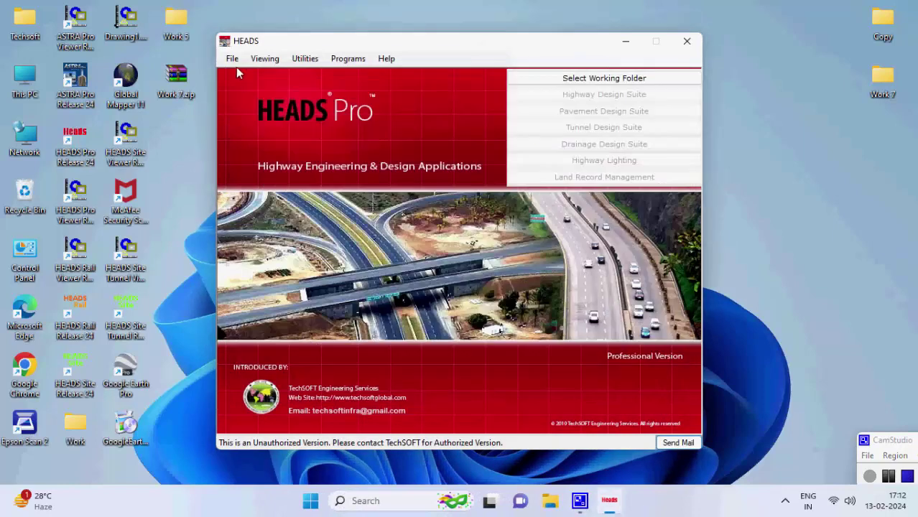
left_click(232, 61)
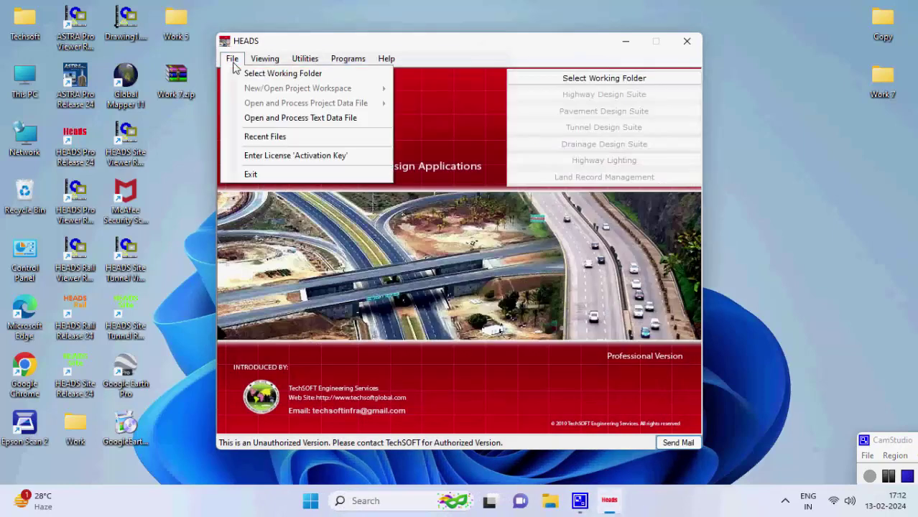
left_click(291, 75)
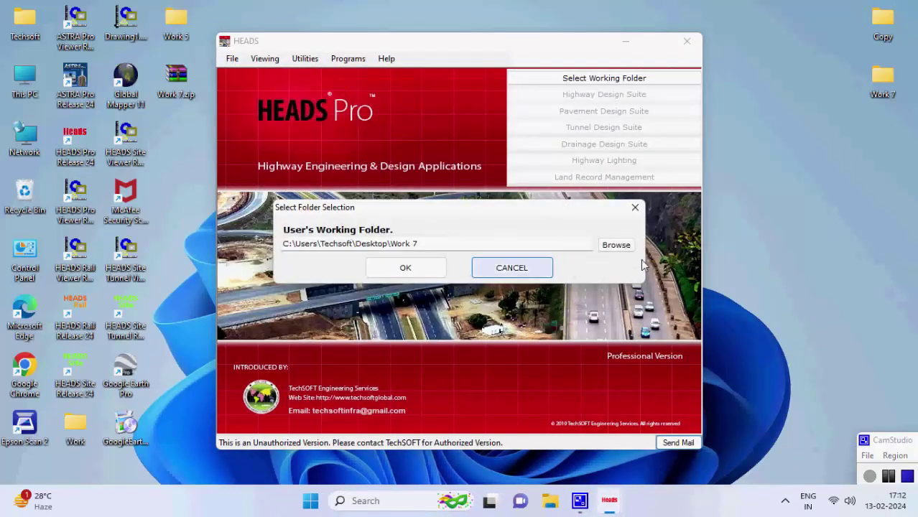
left_click(617, 245)
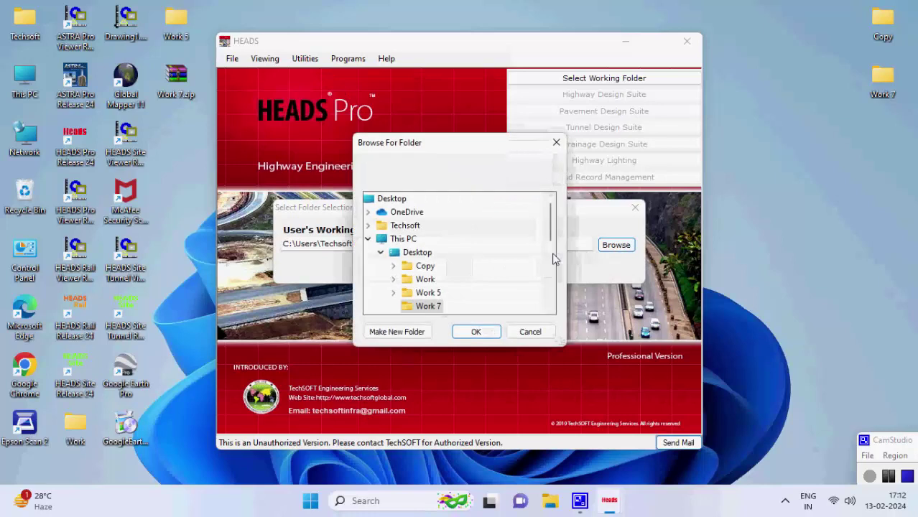
left_click(481, 336)
left_click(430, 268)
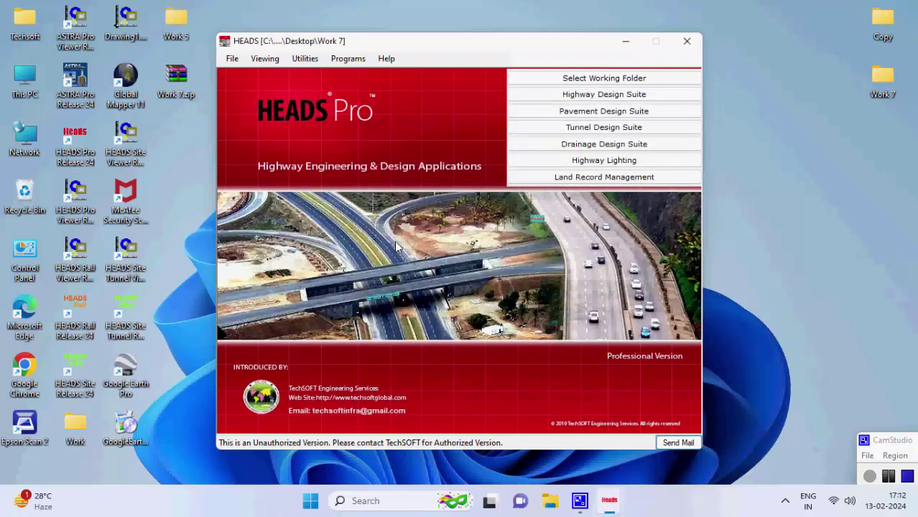
Step: Open a Land Record Management project workspace and create the project DESIGN JOB #01
left_click(231, 59)
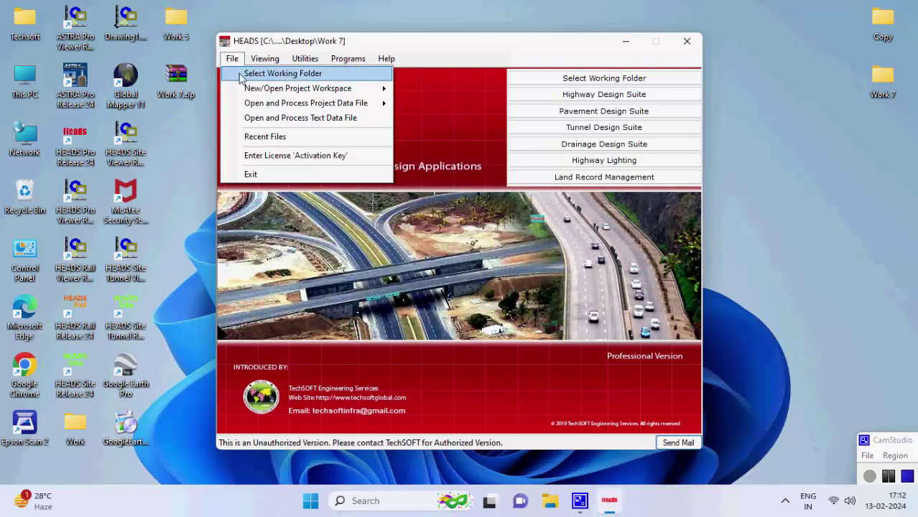
mouse_move(249, 93)
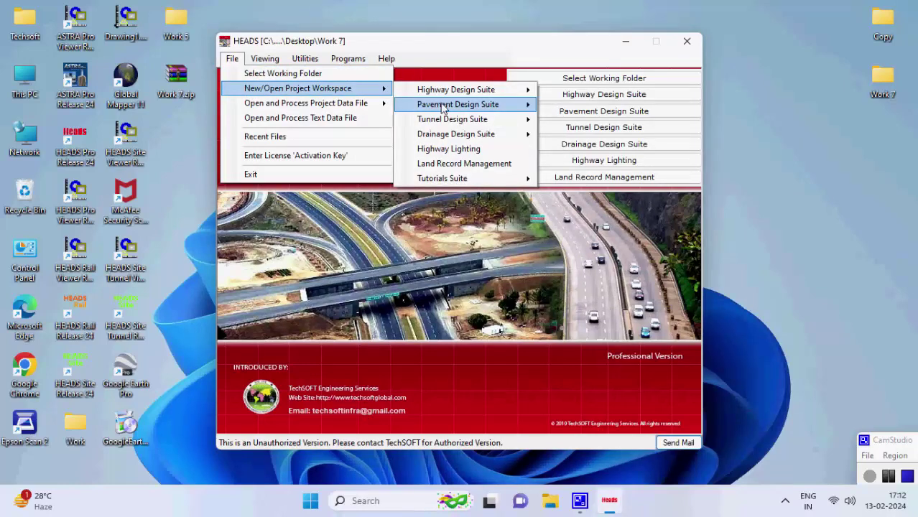
left_click(443, 164)
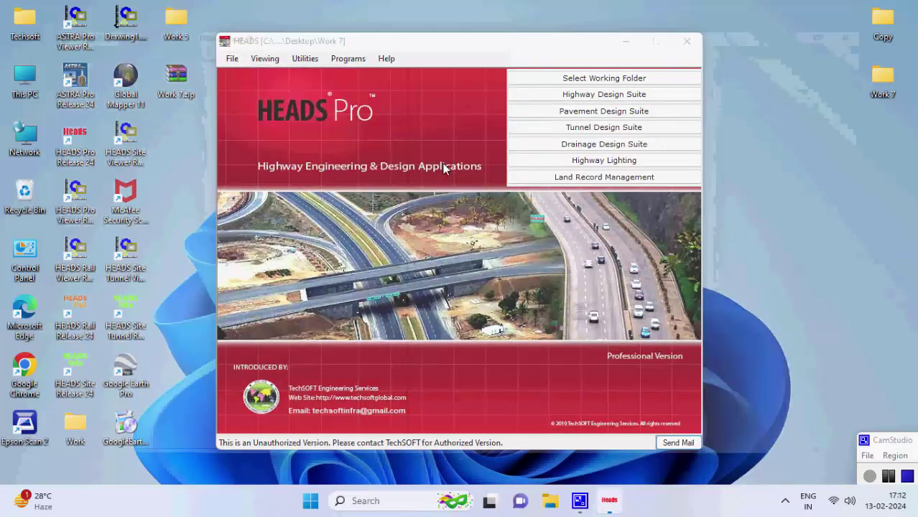
left_click(284, 161)
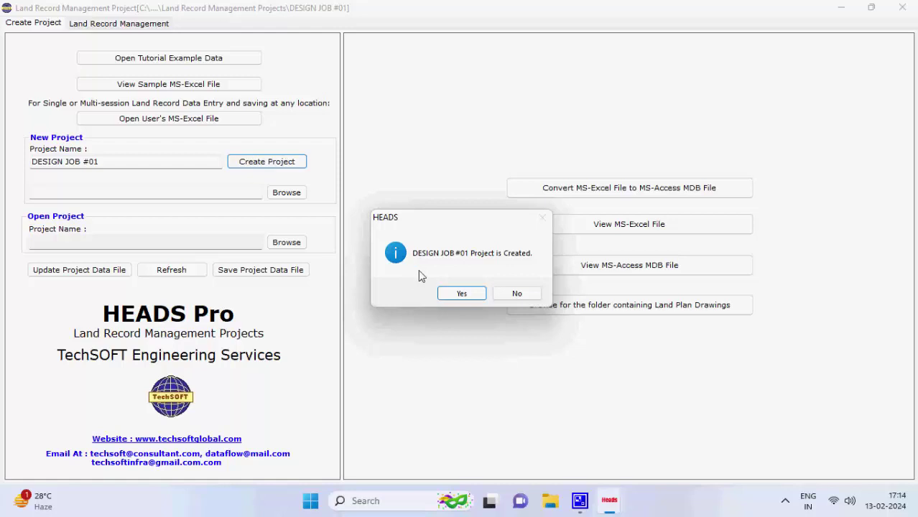
left_click(463, 293)
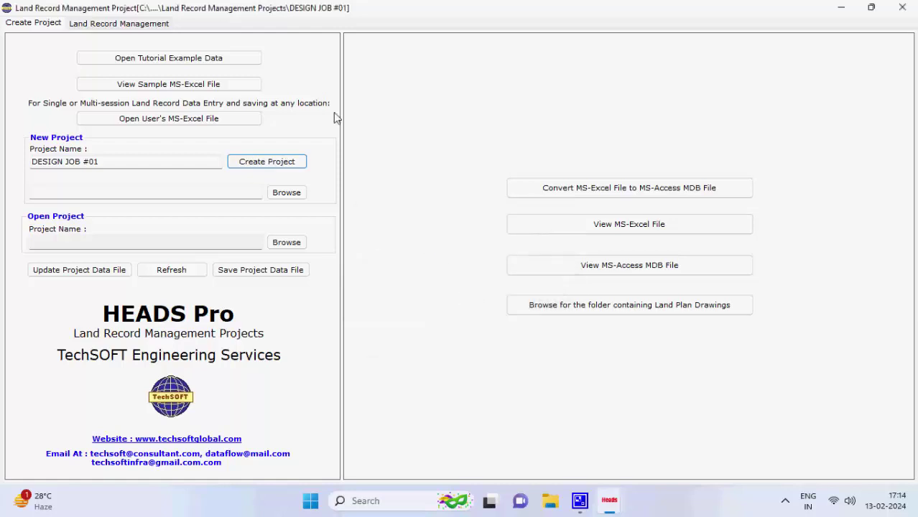
Step: View the sample MS-Excel land records file, look over its columns and entries, and close it
left_click(252, 88)
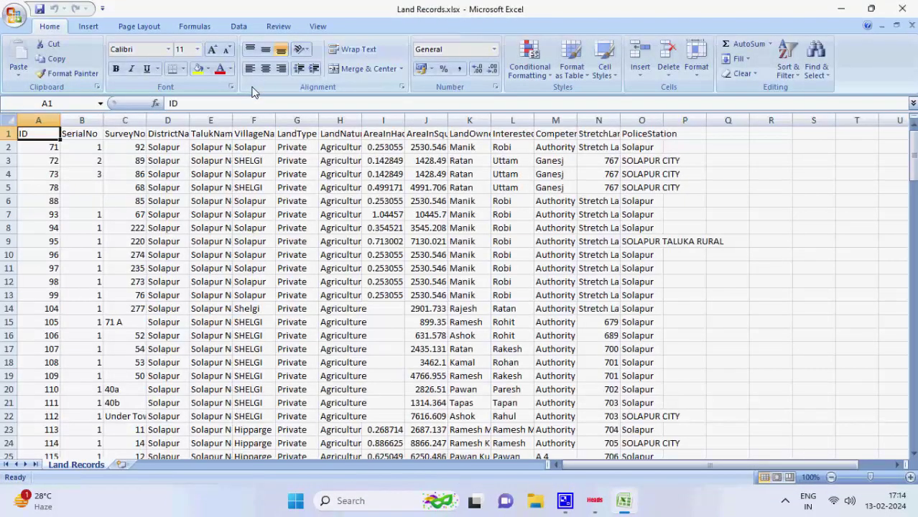
scroll(459, 194, "down", 1)
scroll(474, 197, "up", 1)
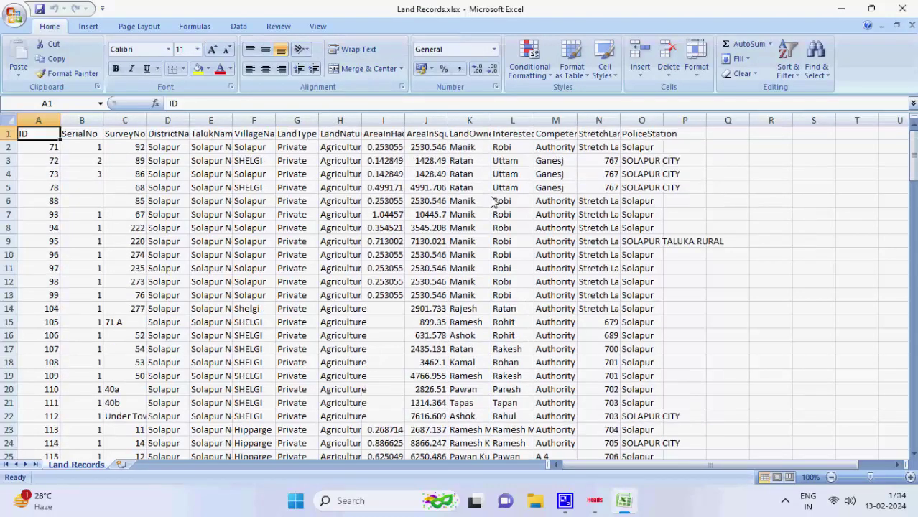
left_click(901, 8)
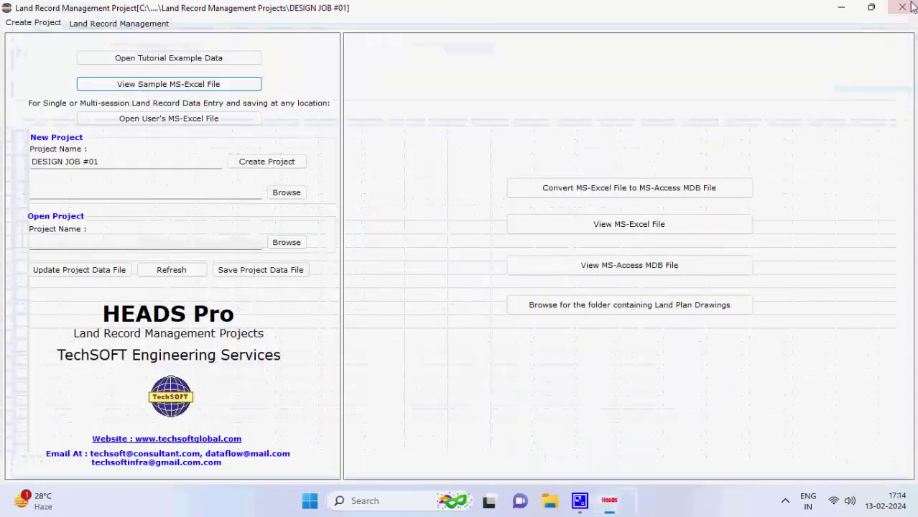
Step: Open the user's Land Records.xlsx file in Excel and enter ID 1 in row 2
left_click(251, 119)
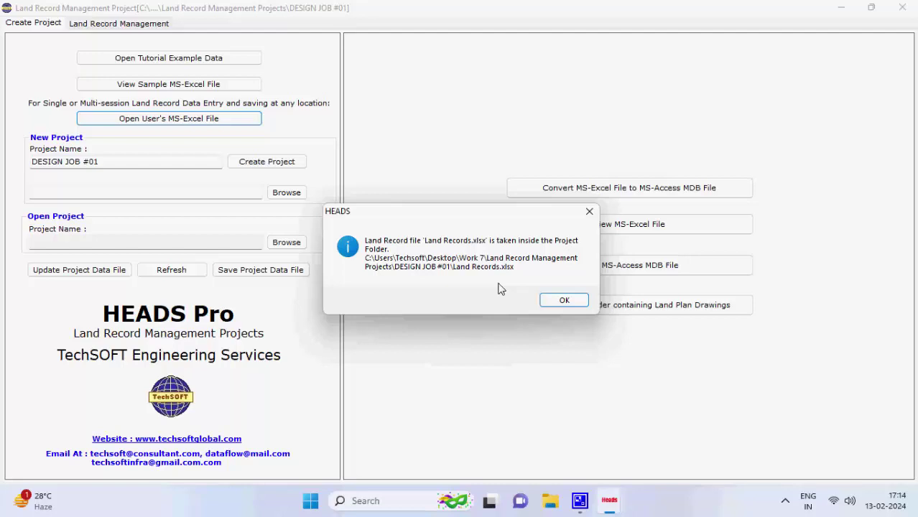
left_click(564, 300)
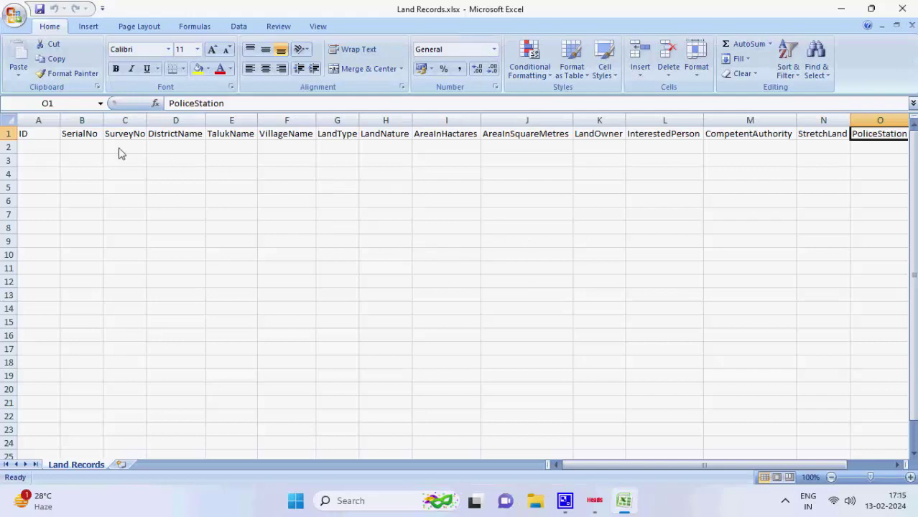
left_click(47, 148)
type("1")
key("Tab")
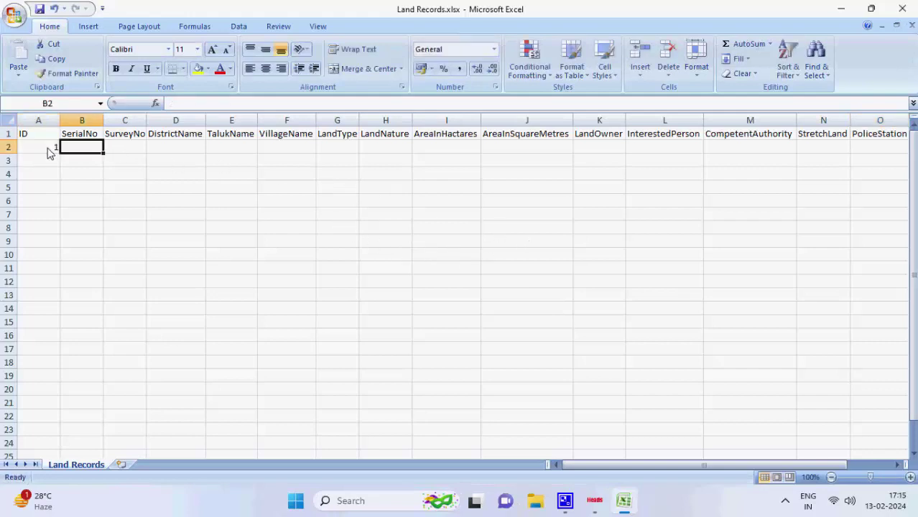
Step: Fill row 2 with SerialNo 1, SurveyNo 40B and DistrictName Solapur
type("1")
key("Tab")
type("40")
key("Tab")
double_click(125, 144)
type("Solapur")
key("Tab")
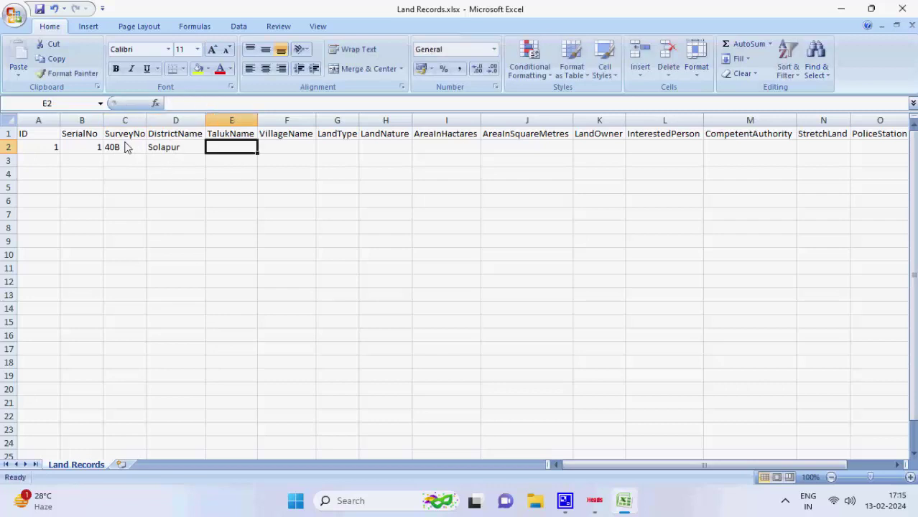
Step: Enter Solapur North as the TalukName in row 2, with a capital N in North
type("Solapur north")
left_click(123, 147)
double_click(246, 148)
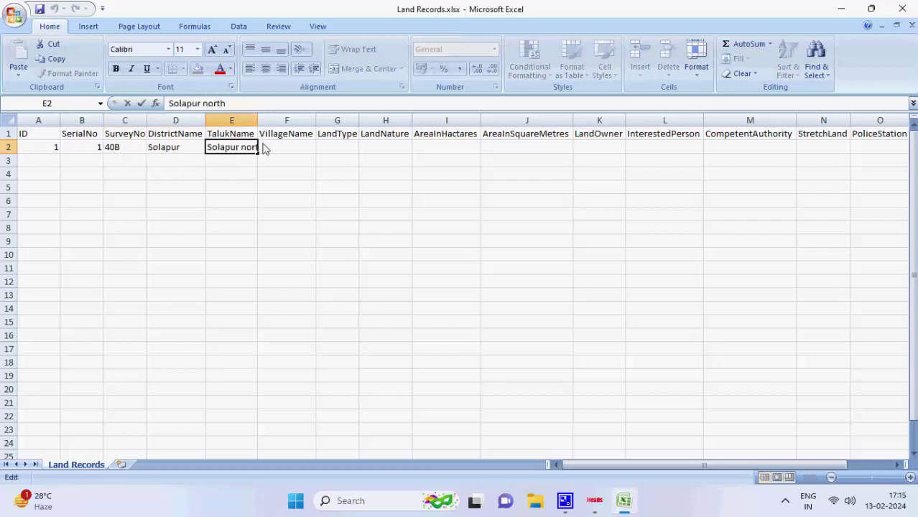
key("BackSpace")
type("N")
Step: Enter VillageName SHELGI, LandType Private and LandNature Agriculture in row 2
left_click(295, 148)
type("Shel")
key("BackSpace")
key("BackSpace")
key("BackSpace")
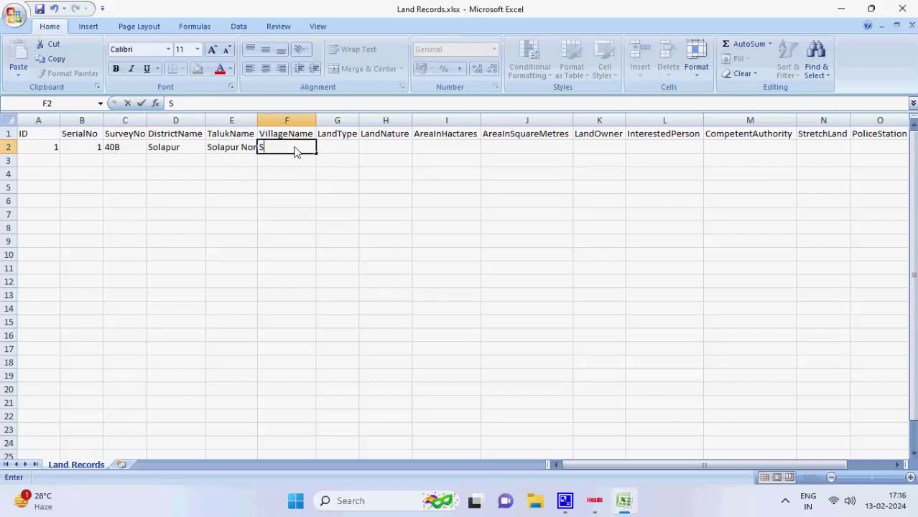
type("HELGI")
key("Tab")
type("Private")
key("Tab")
type("Agriculture")
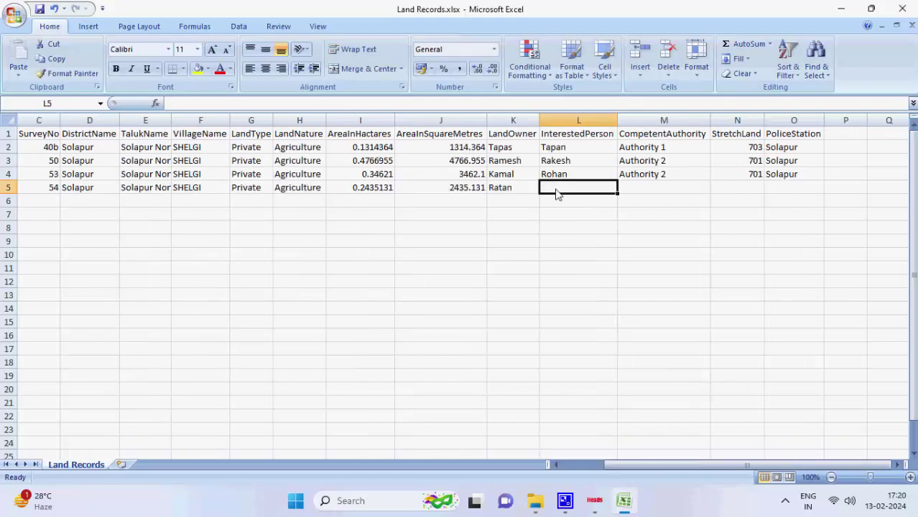
Step: Complete row 5 with the interested person's name, CompetentAuthority Authority 1, StretchLand 700 and PoliceStation Solapur
type("Rakesh")
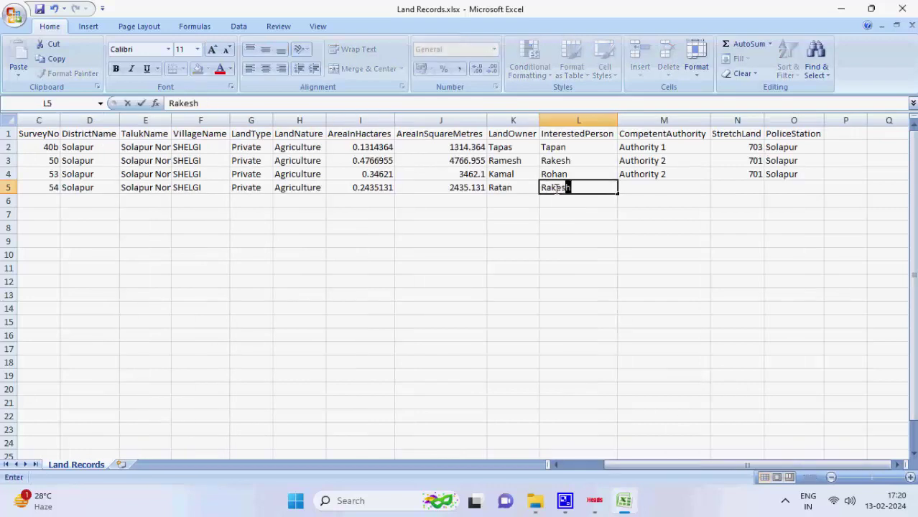
key("Tab")
type("Authority 1")
key("Tab")
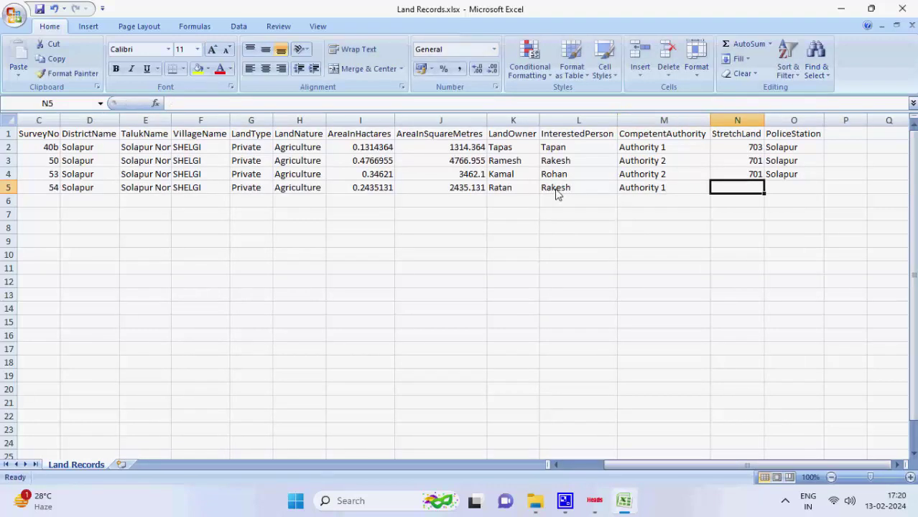
type("700")
key("Tab")
type("Solapur")
key("Tab")
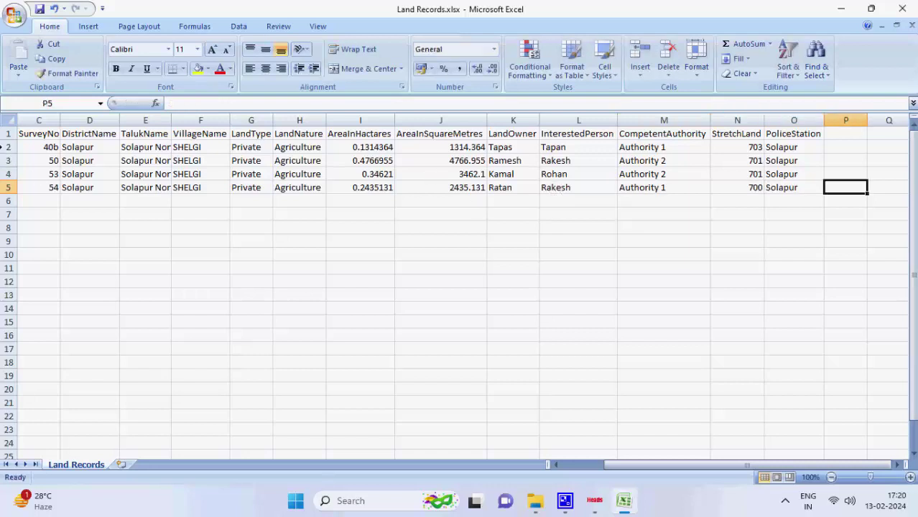
Step: Save the Land Records workbook and close Excel
left_click(15, 14)
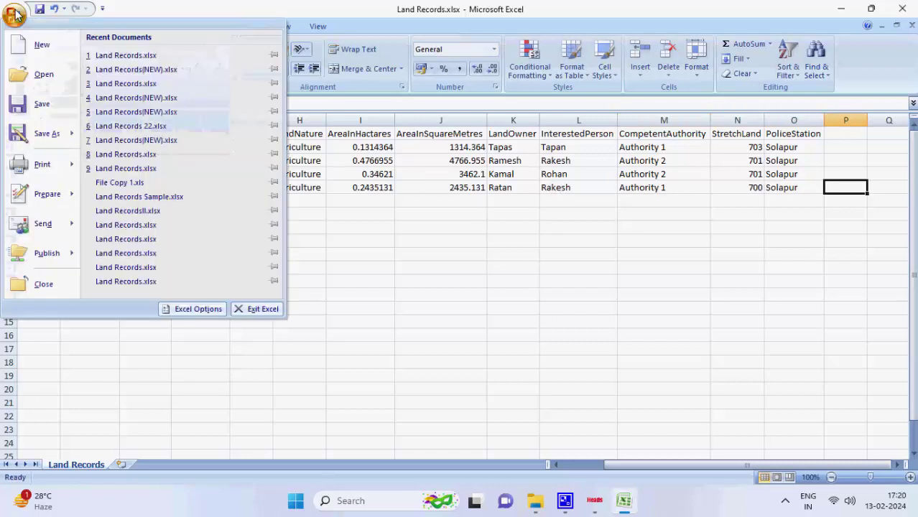
left_click(39, 105)
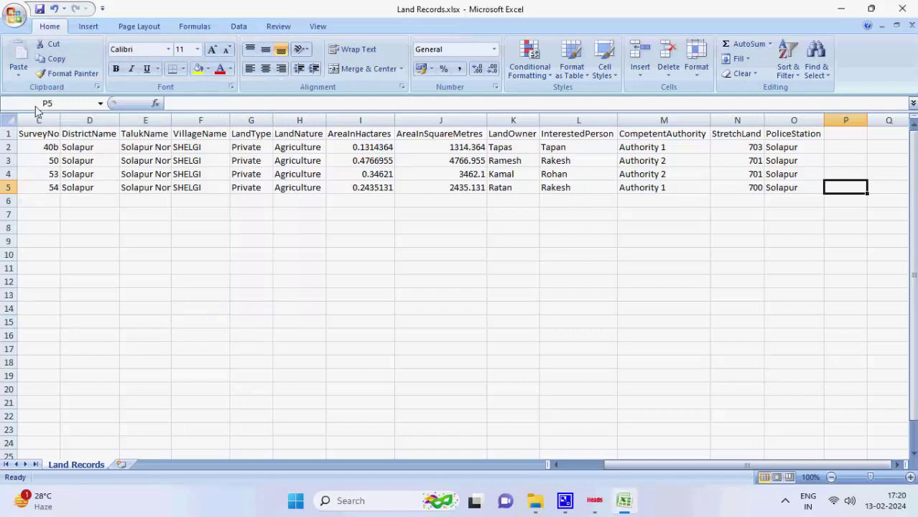
left_click(902, 9)
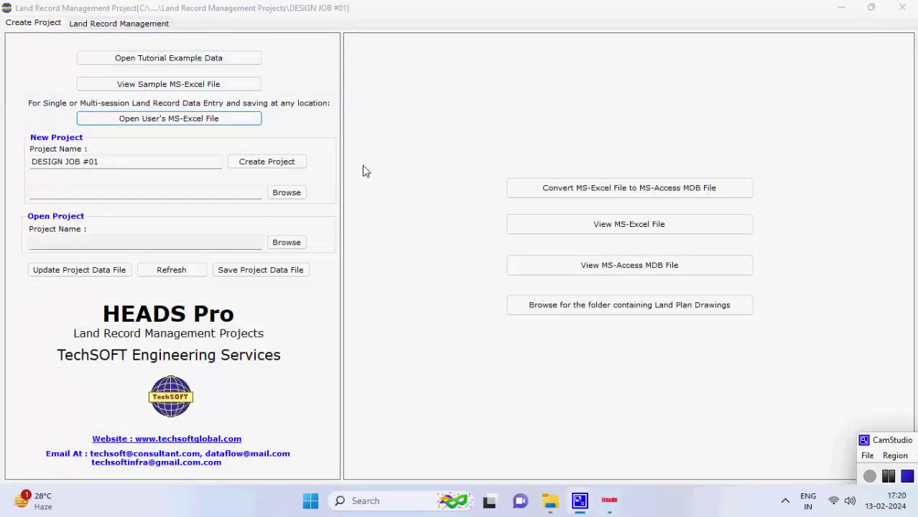
Step: Load Land Records.xlsx from the DESIGN JOB #01 folder as the new project's land record file and accept the notices
left_click(285, 193)
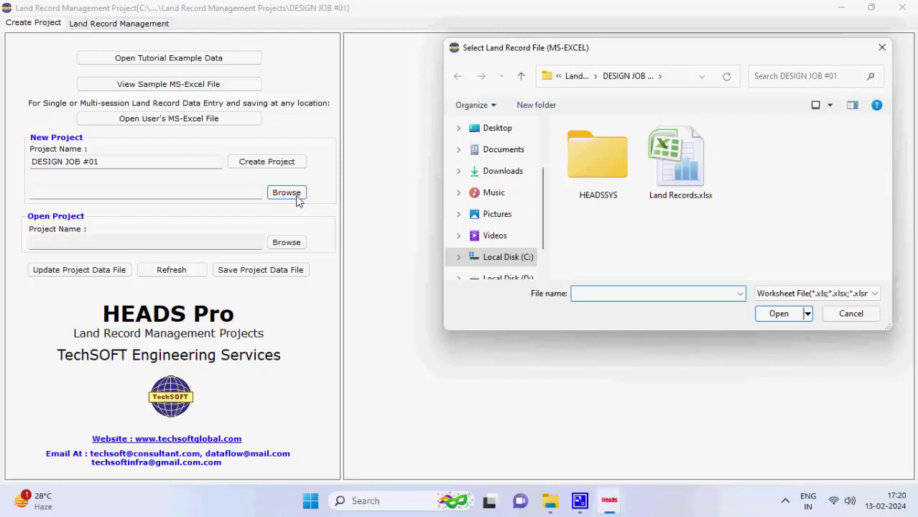
left_click(708, 178)
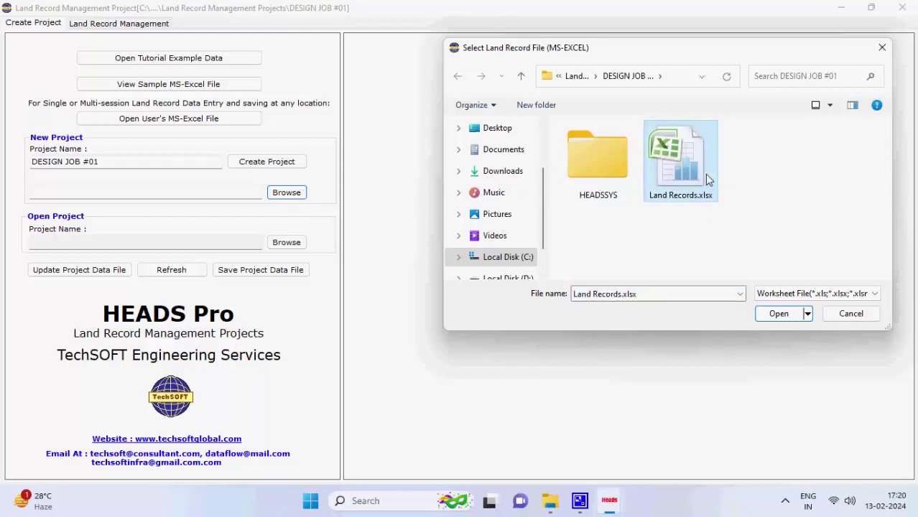
left_click(763, 314)
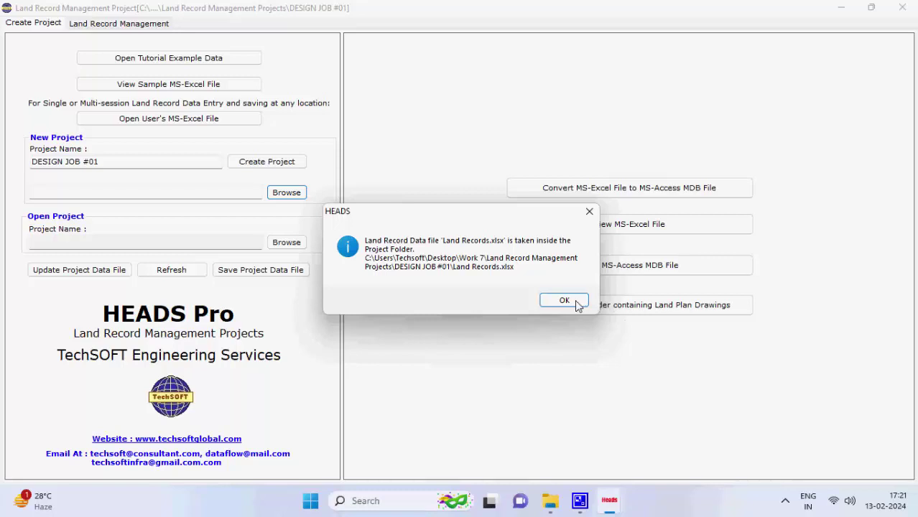
left_click(577, 302)
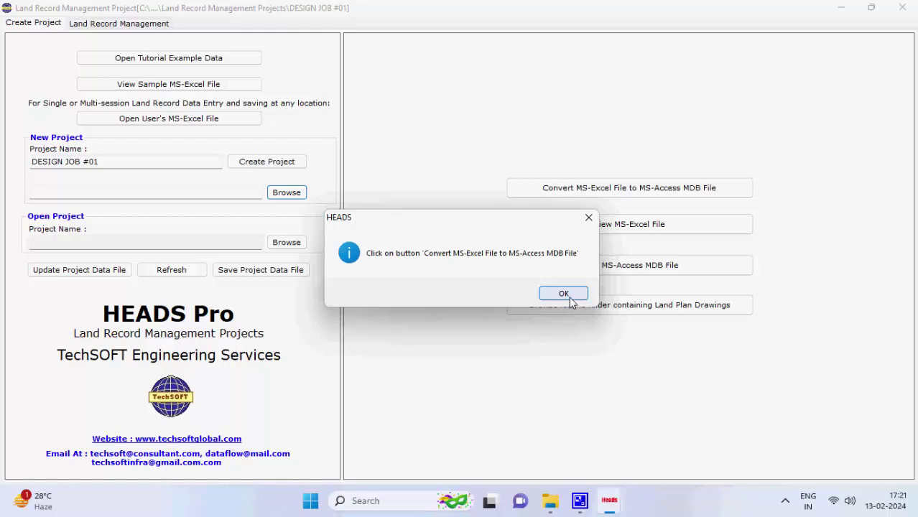
left_click(564, 293)
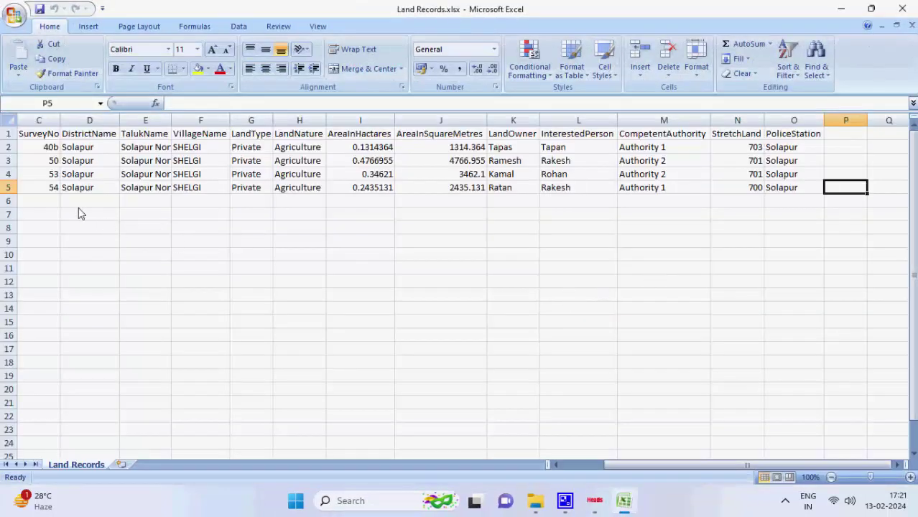
Step: Add a record in row 6 of the Land Records sheet with ID 5, SerialNo 5, SurveyNo 92 and DistrictName Solapur
left_click(48, 208)
key("Left")
key("Right")
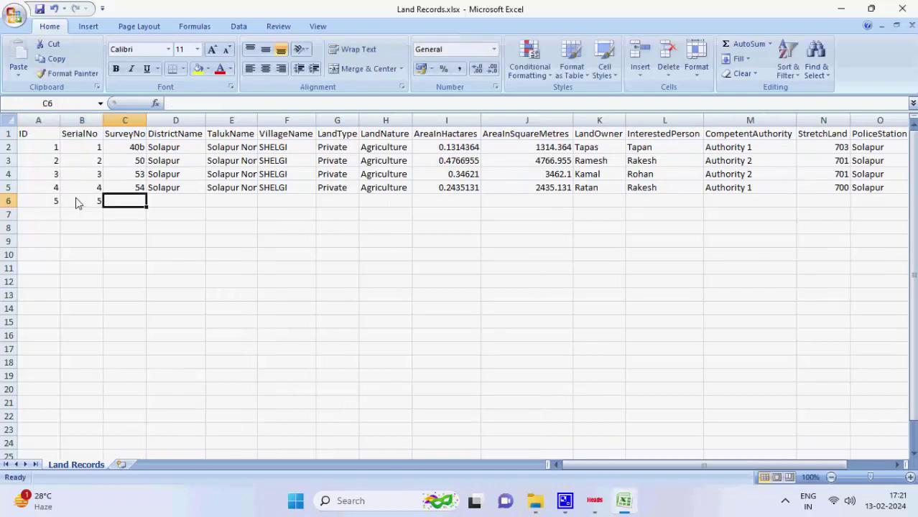
type("92")
key("Tab")
type("Solapur")
key("Tab")
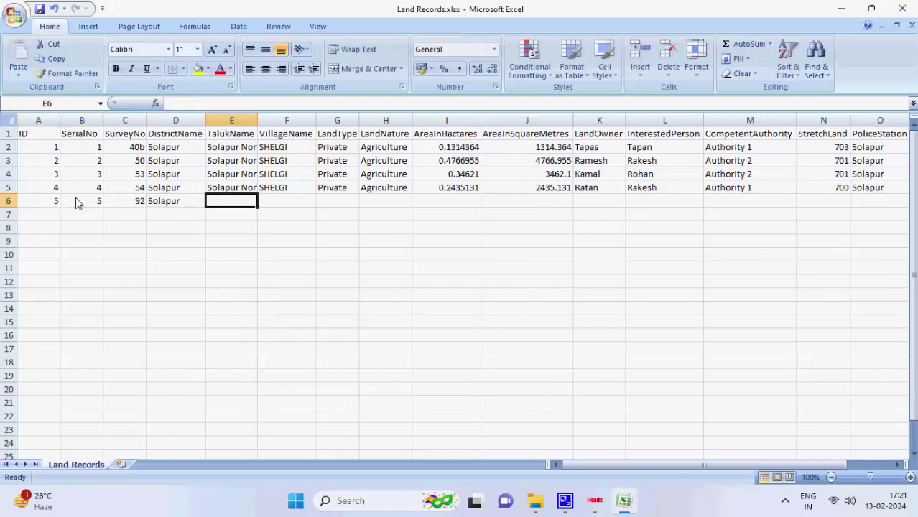
Step: Fill in row 6 with TalukName Solapur North, VillageName Solapur, LandType Private and LandNature Agriculture
type("Solapur North")
key("Tab")
type("Solapur")
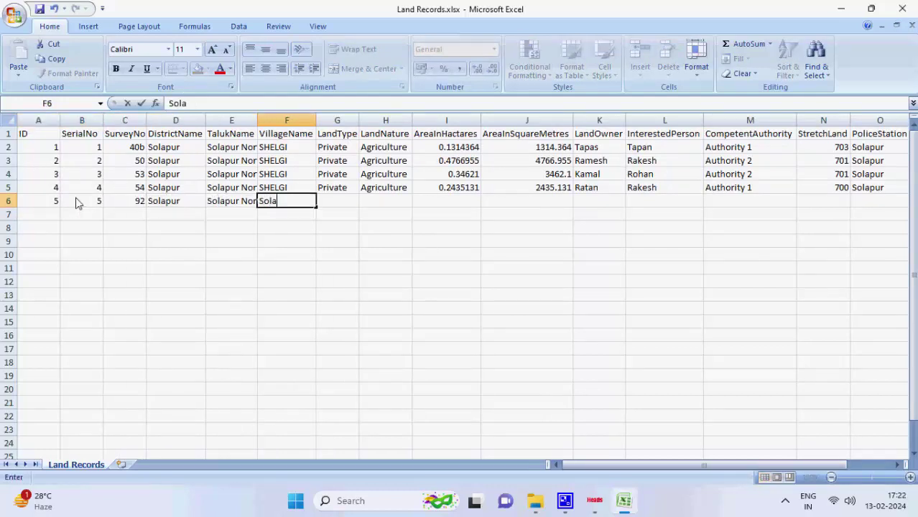
key("Tab")
type("Private")
key("Tab")
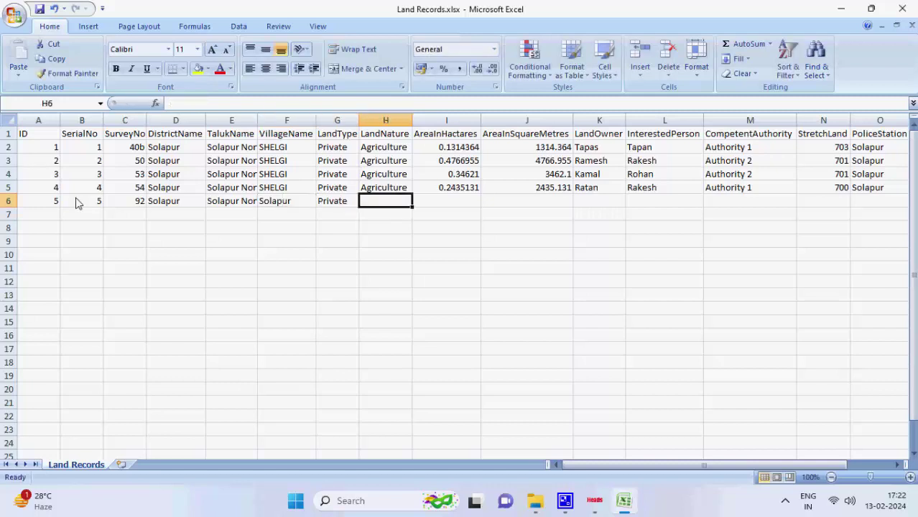
type("A")
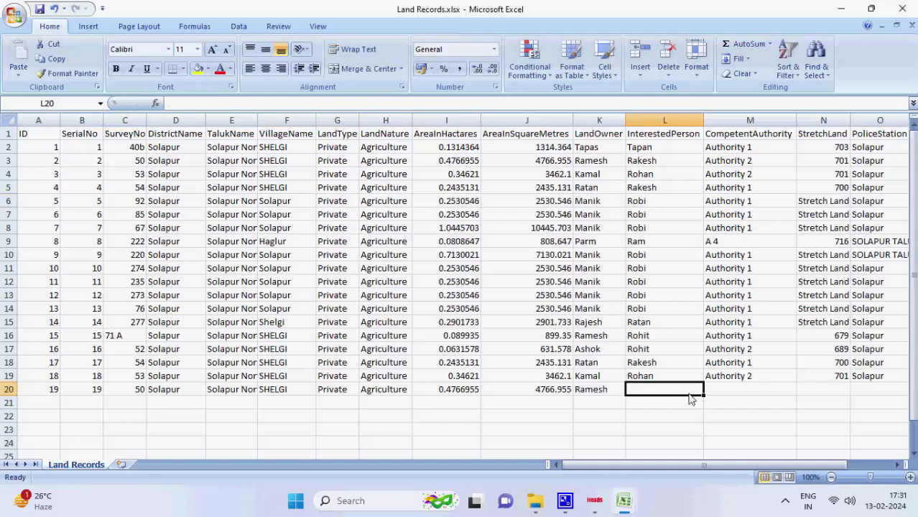
Step: Enter the interested person's name and CompetentAuthority Authority 2 for record 19 in row 20
type("Rakesh")
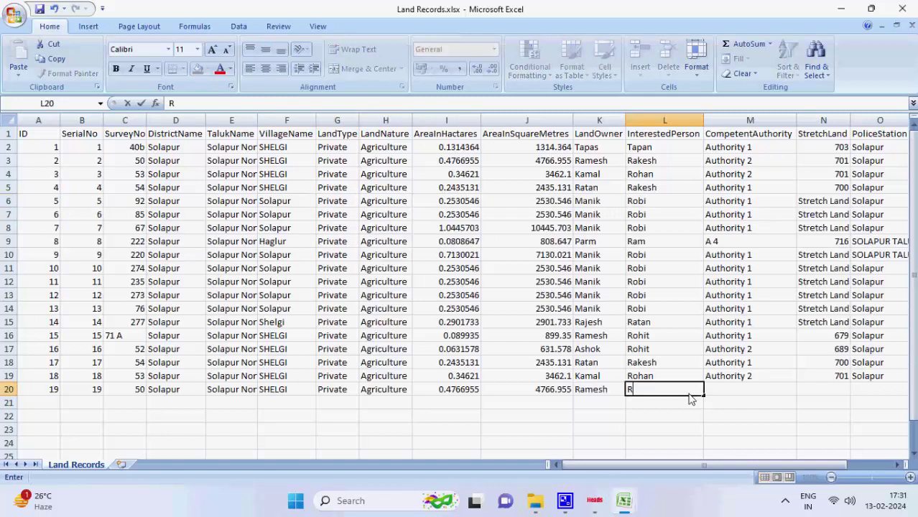
key("Tab")
type("auth")
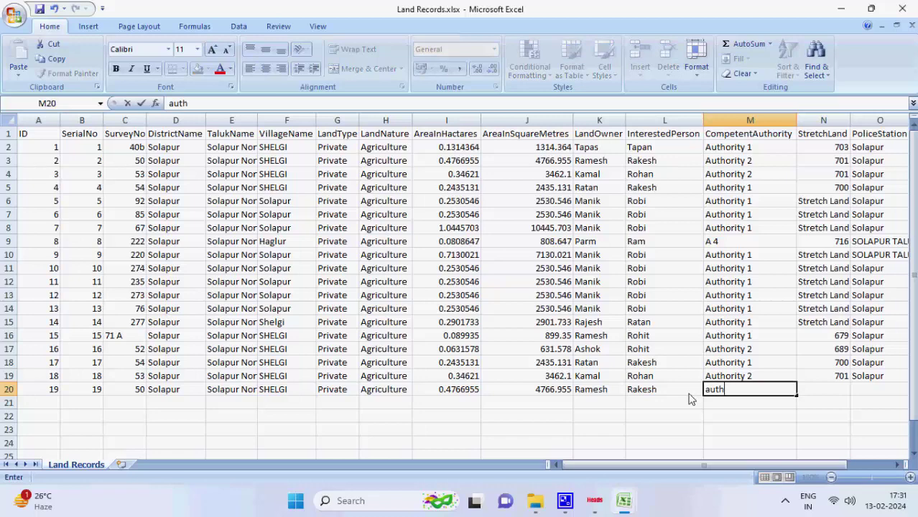
type("ority")
key("shift+Left")
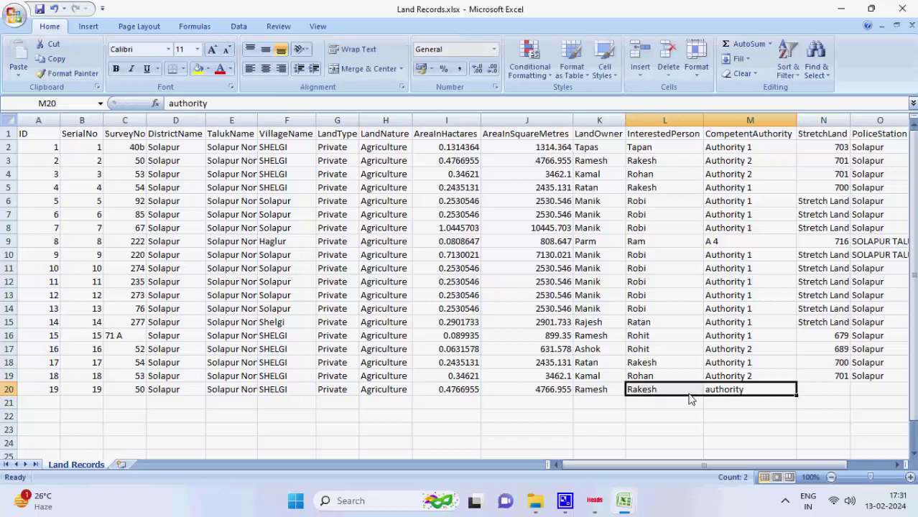
left_click(739, 394)
left_click(168, 103)
key("Delete")
type("A")
left_click(754, 389)
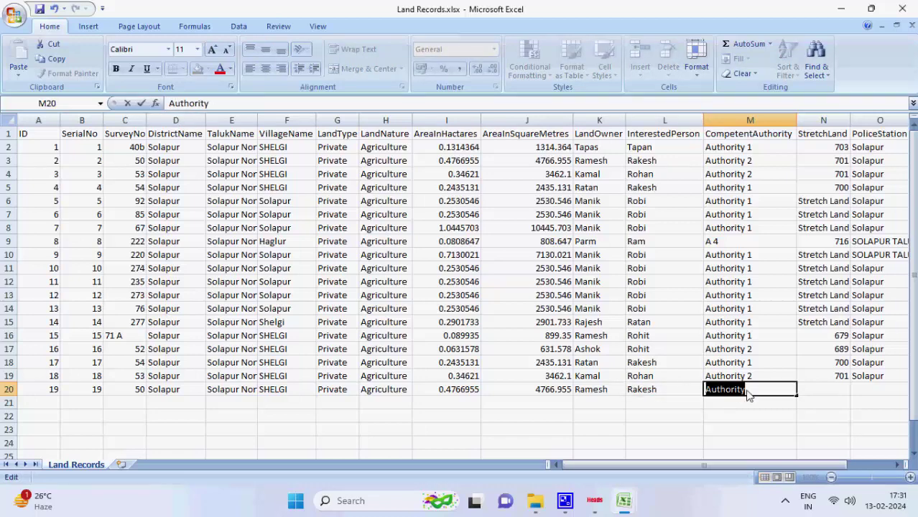
type("2")
Step: Complete row 20 with StretchLand 701 and PoliceStation Solapur
left_click(823, 389)
type("701")
key("Tab")
type("Solapur")
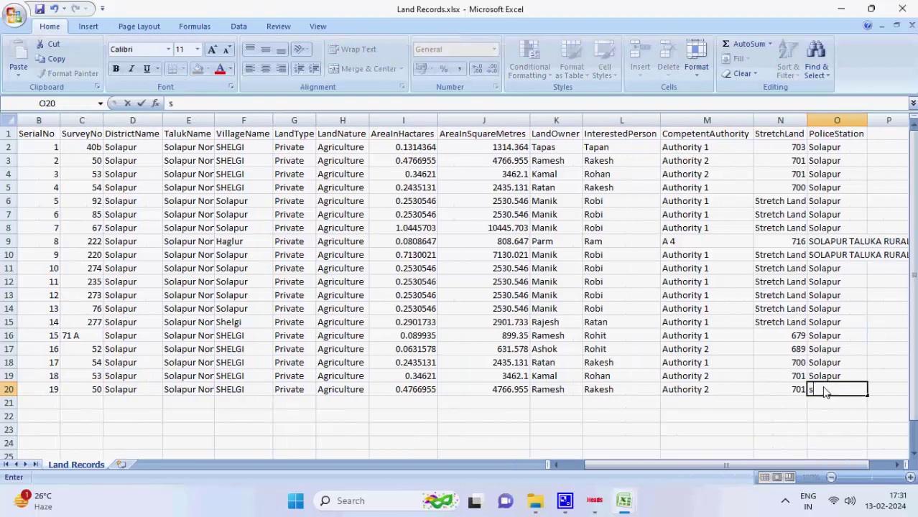
key("Tab")
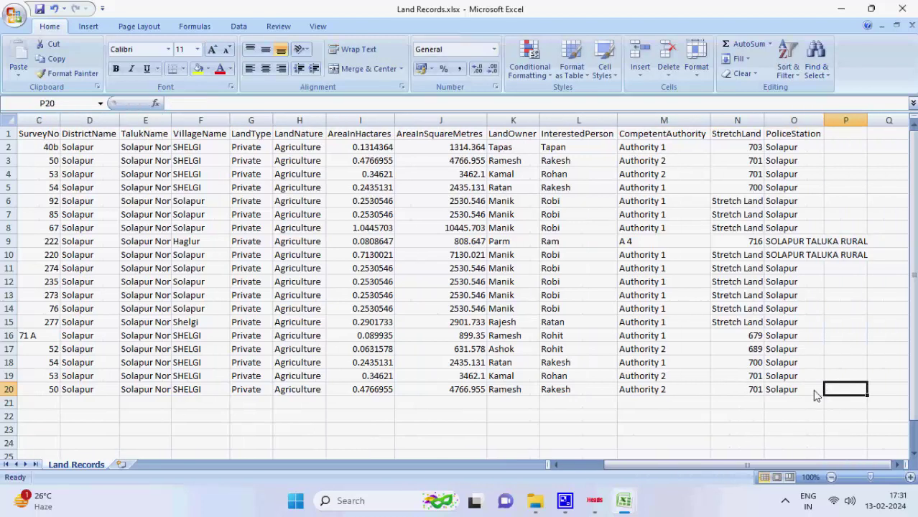
Step: Save a copy of the workbook on the Desktop as Land Records(NEW).xlsx
left_click(13, 14)
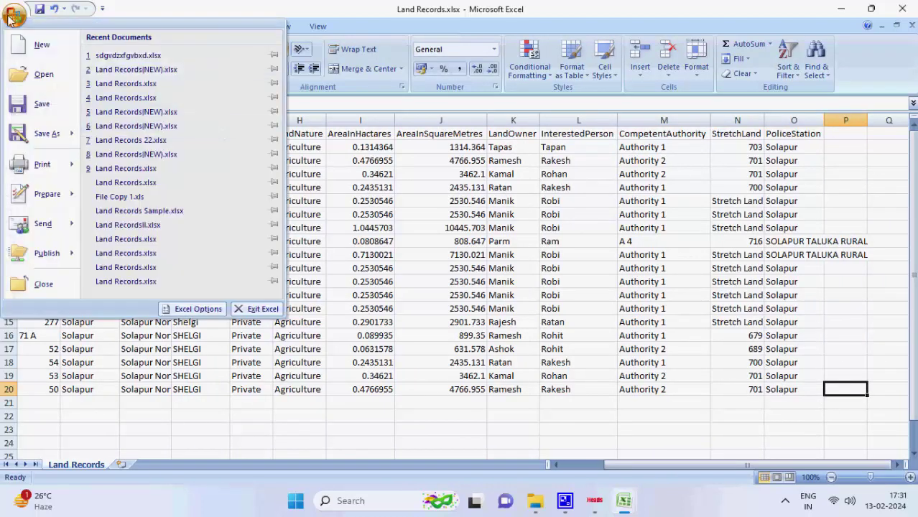
left_click(20, 137)
scroll(43, 136, "up", 3)
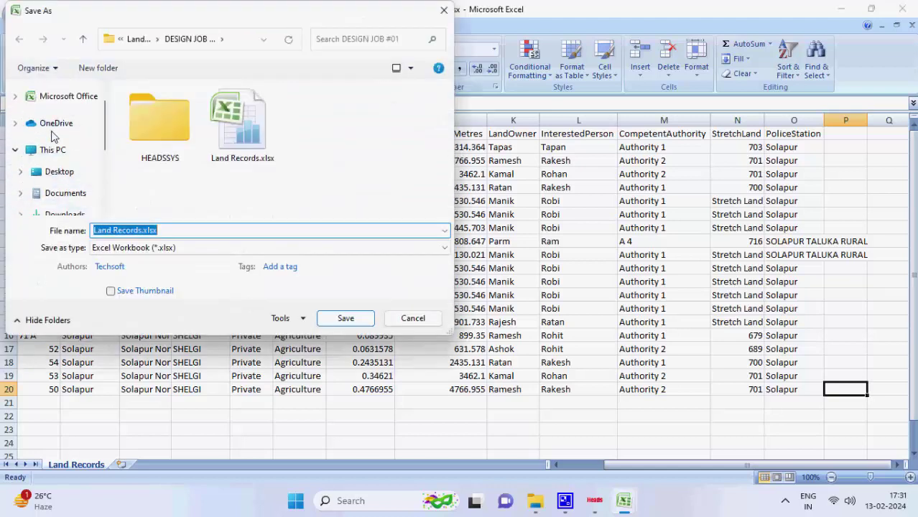
left_click(58, 172)
left_click(150, 230)
left_click(139, 230)
type("()")
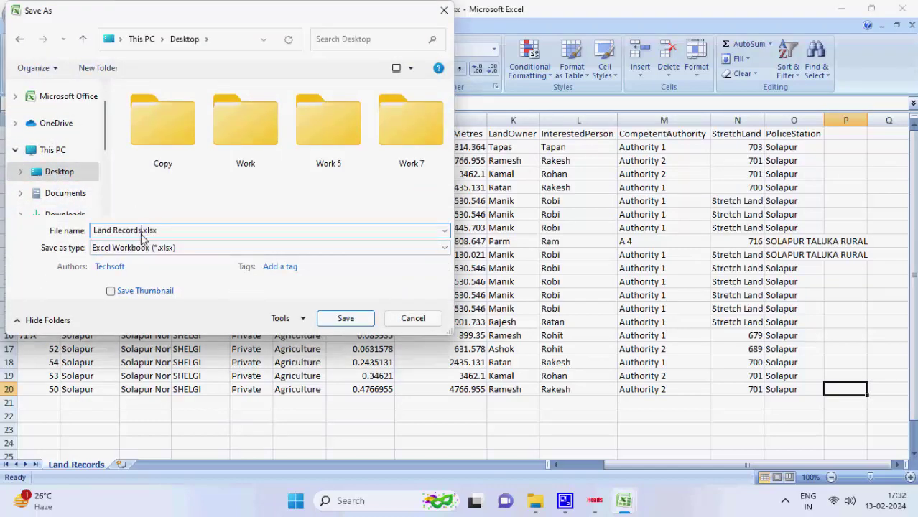
type("NEW")
left_click(343, 318)
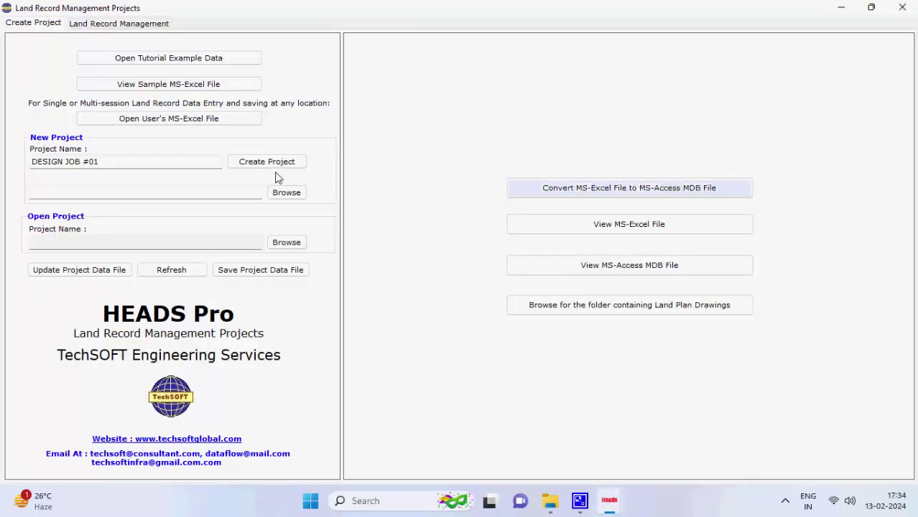
Step: Load Land Records(NEW).xlsx from the Desktop as the land record file of project DESIGN JOB #01 and accept the notices
left_click(285, 191)
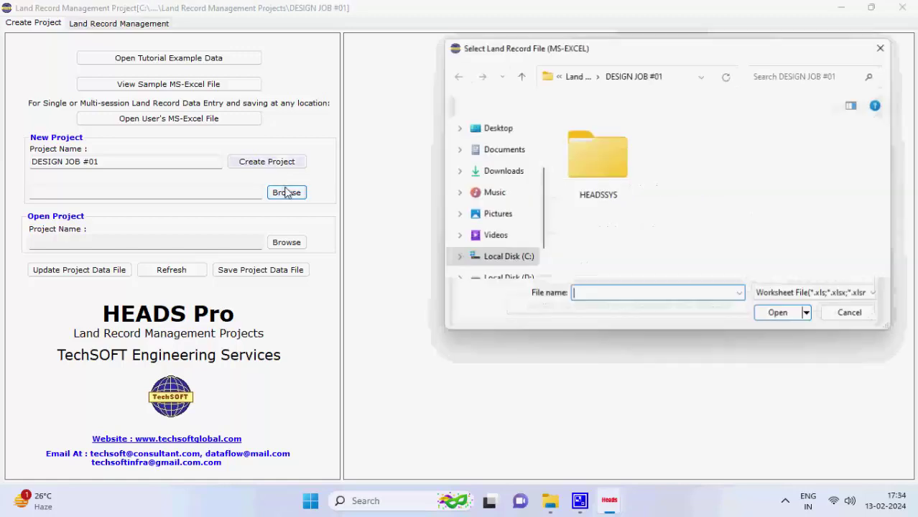
left_click(497, 127)
left_click(718, 241)
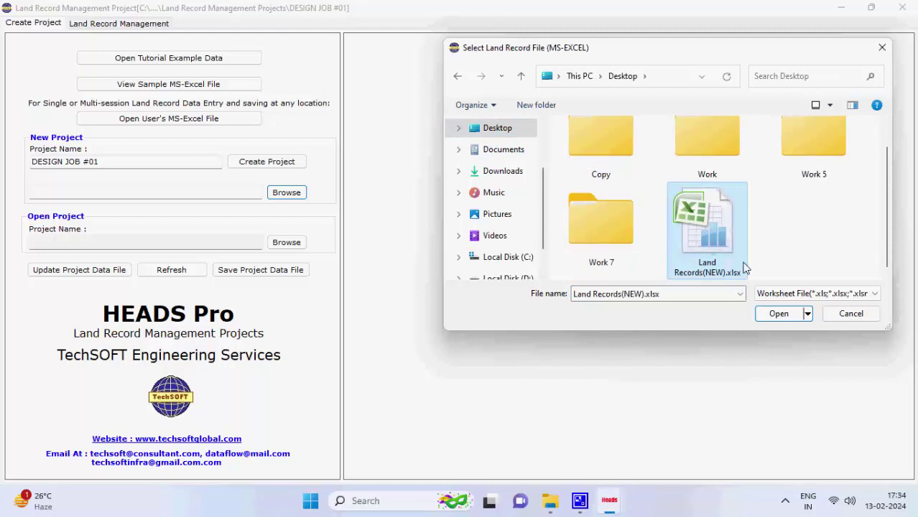
left_click(779, 314)
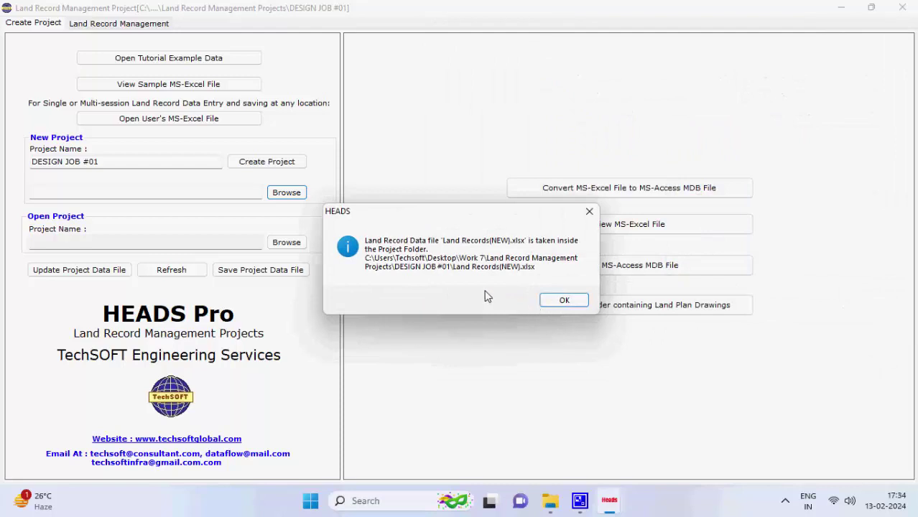
left_click(547, 301)
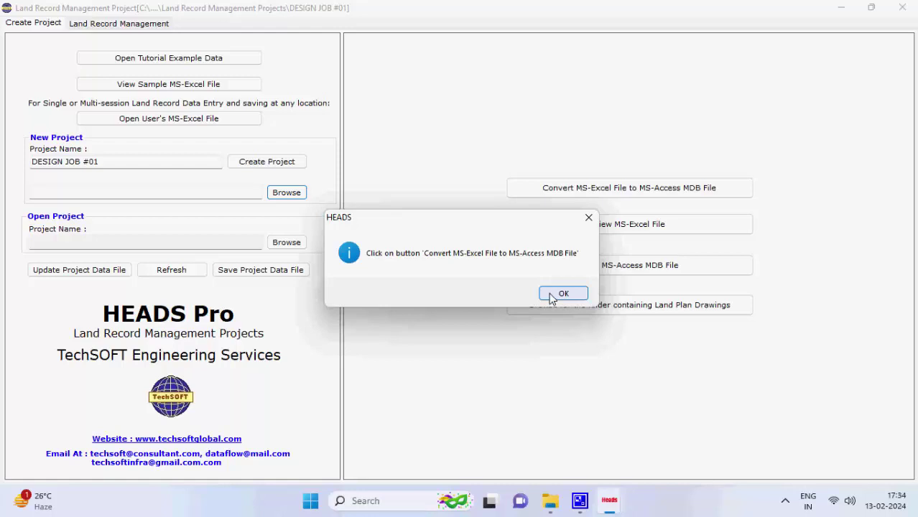
left_click(550, 295)
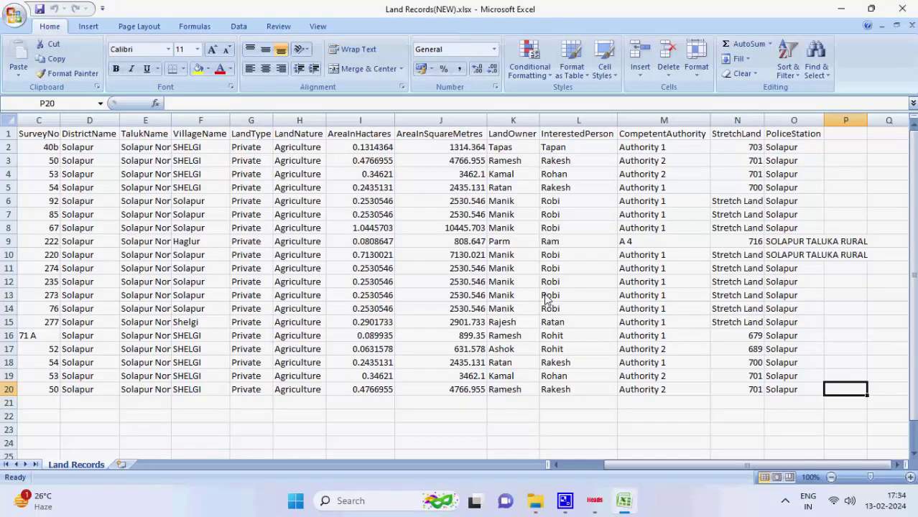
Step: Add a record in row 21 with ID 20, SerialNo 20, SurveyNo 22, DistrictName Solapur and TalukName Solapur North
left_click_drag(747, 465, 703, 466)
left_click(47, 404)
type("20")
key("Tab")
type("20")
key("Tab")
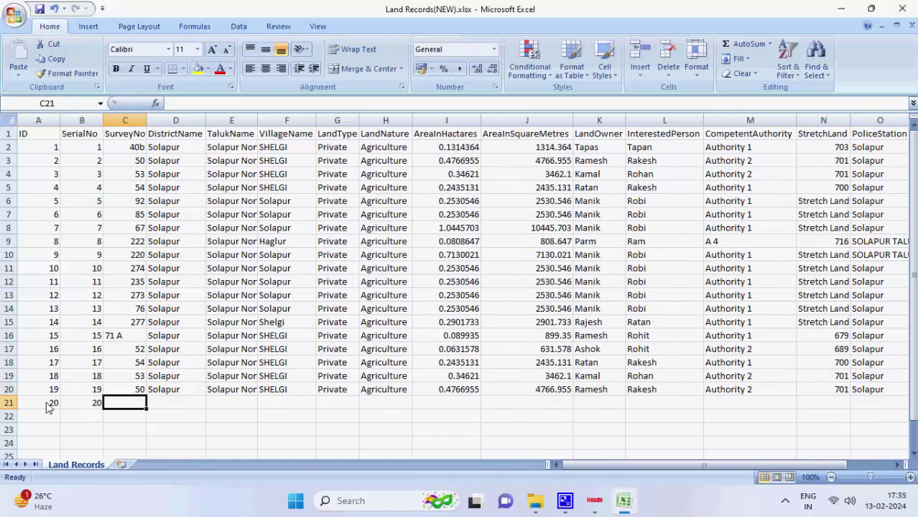
type("22")
key("Tab")
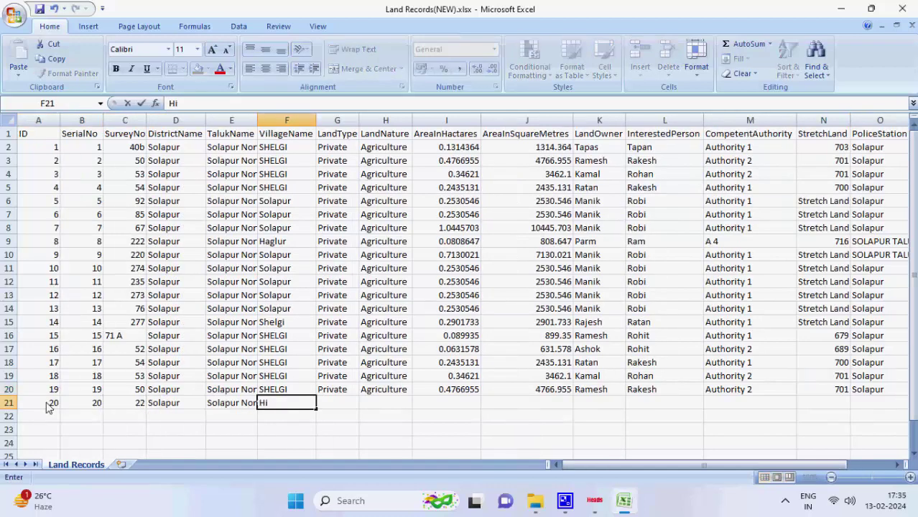
Step: Enter VillageName Hipparge and LandType Private for the record in row 21
type("Hipparge")
key("Tab")
type("Private")
key("Tab")
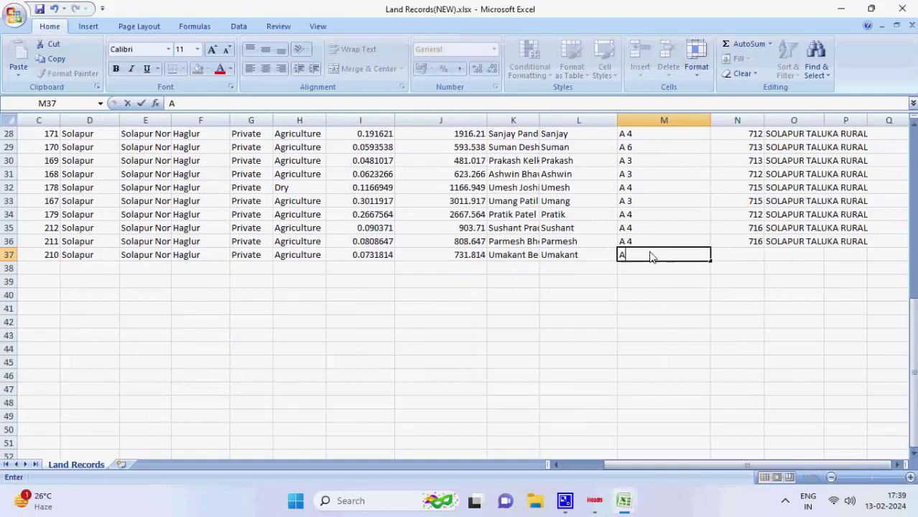
Step: Complete row 37 with CompetentAuthority A3, StretchLand 712 and PoliceStation SOLAPUR TALUKA RURAL
type("3")
key("Tab")
type("712")
key("Tab")
type("SOLAPUR")
key("Tab")
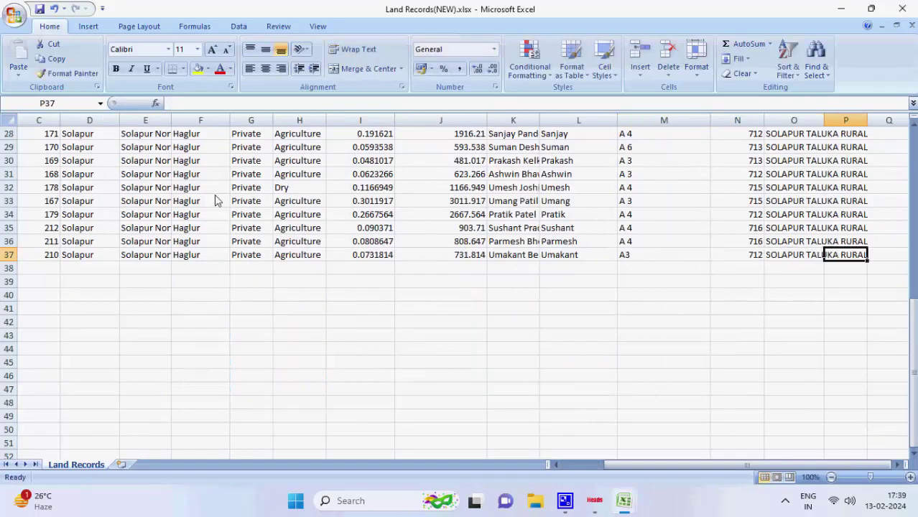
Step: Save the Land Records(NEW) workbook and close Excel
left_click(14, 15)
left_click(41, 101)
left_click(902, 8)
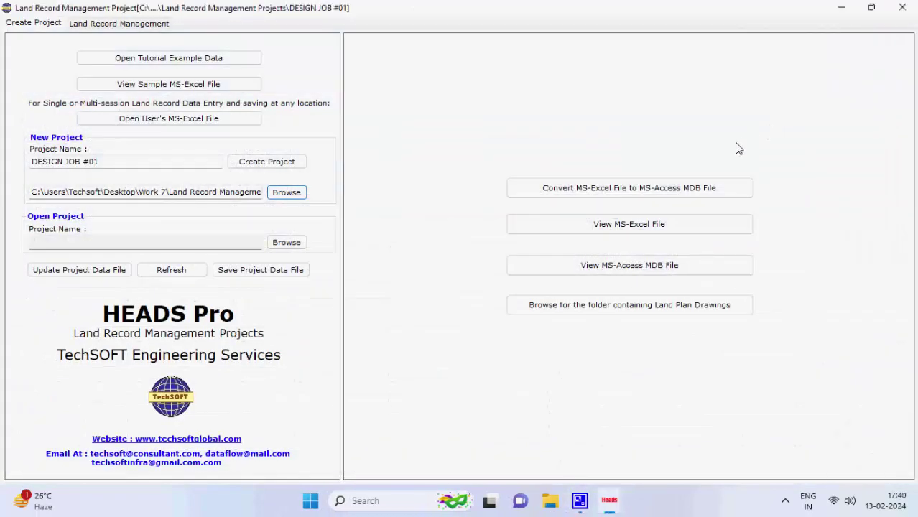
Step: Convert the project's Excel file to an MS-Access MDB file and look through its LandRecords table before closing Access
left_click(540, 190)
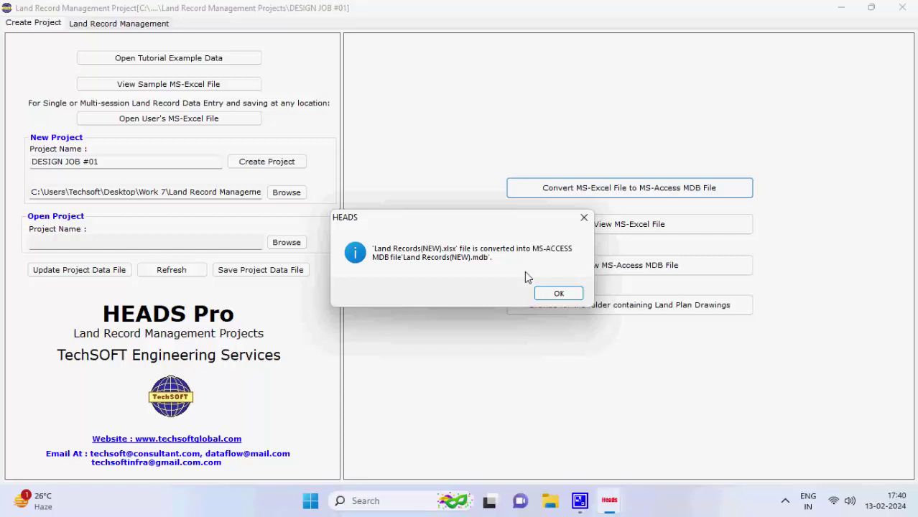
left_click(568, 293)
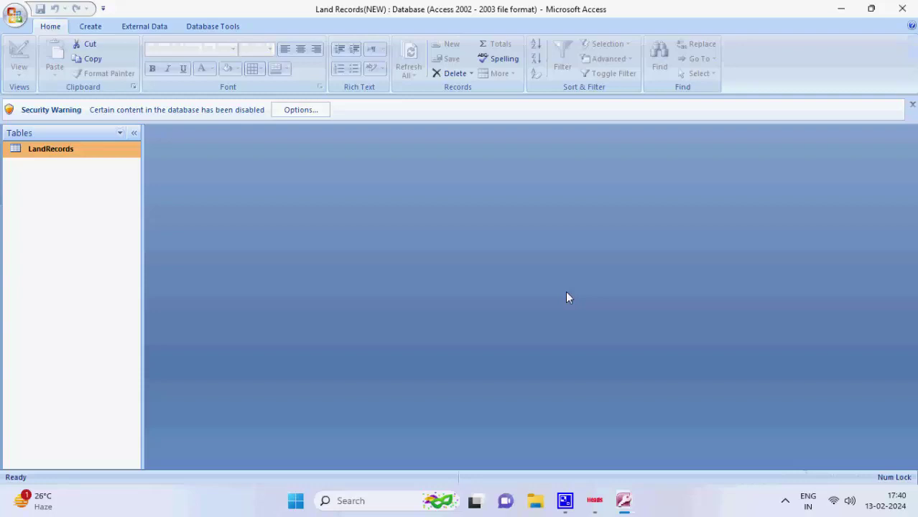
double_click(84, 145)
scroll(509, 260, "down", 5)
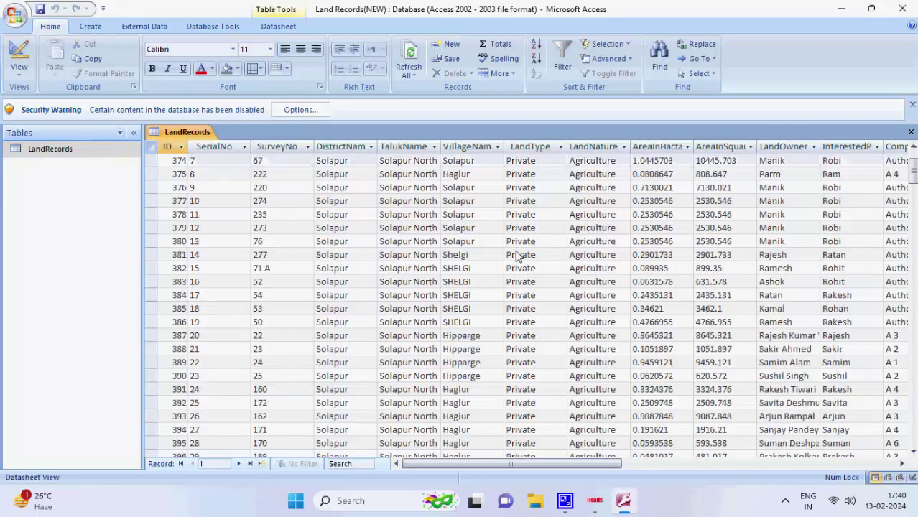
scroll(500, 298, "up", 4)
scroll(501, 299, "up", 1)
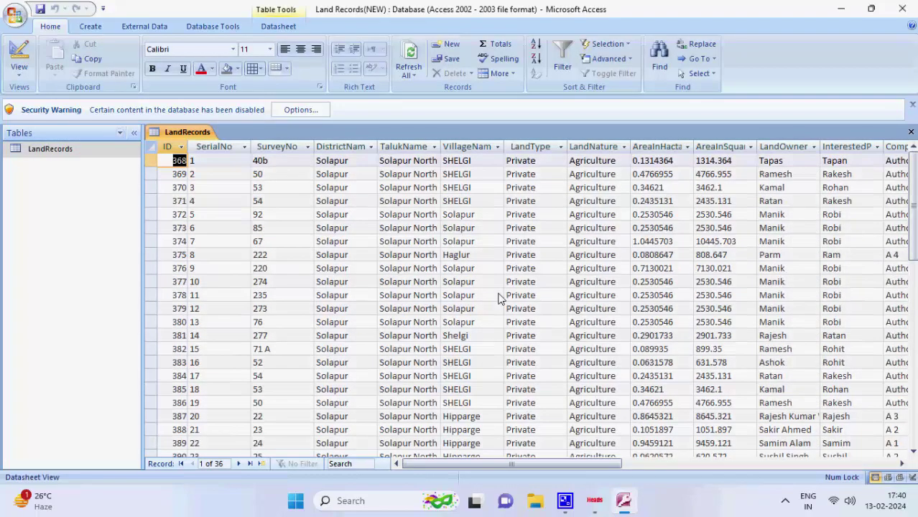
left_click(902, 8)
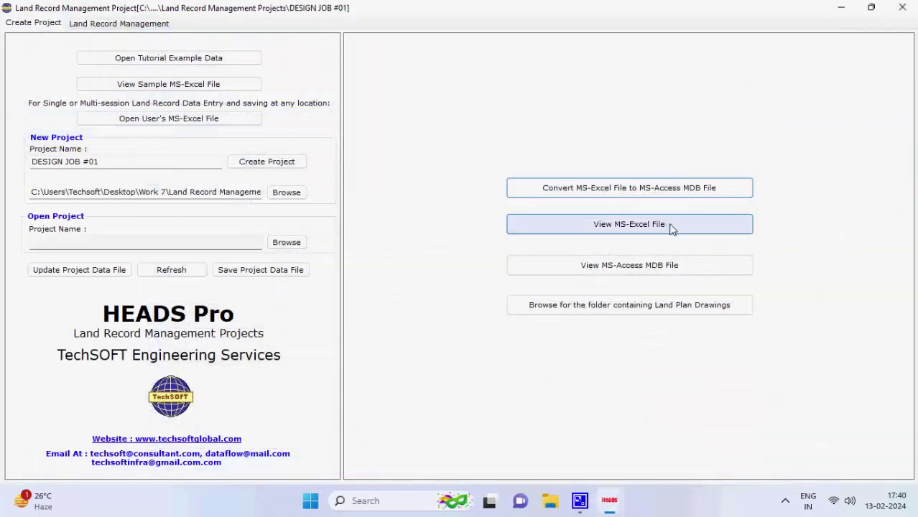
Step: View the project's Excel file, look over its records from the first row and column, and close it
left_click(664, 224)
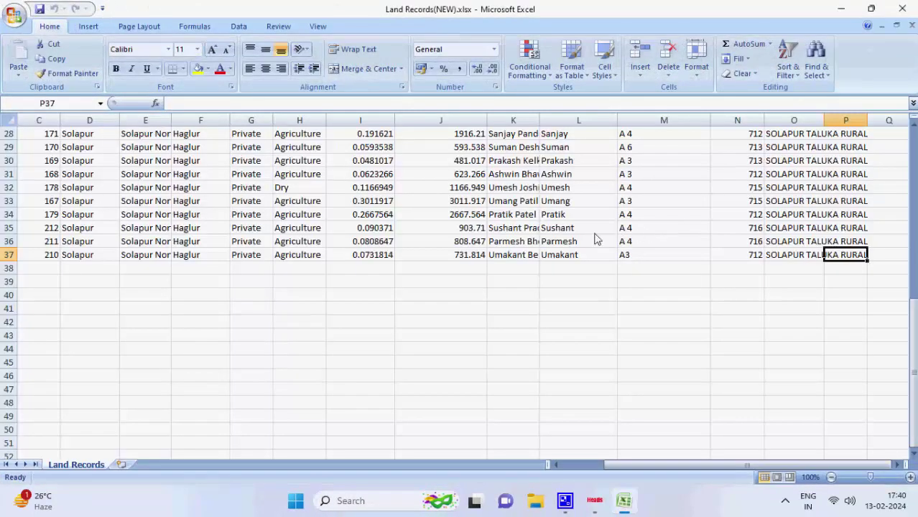
scroll(559, 244, "up", 9)
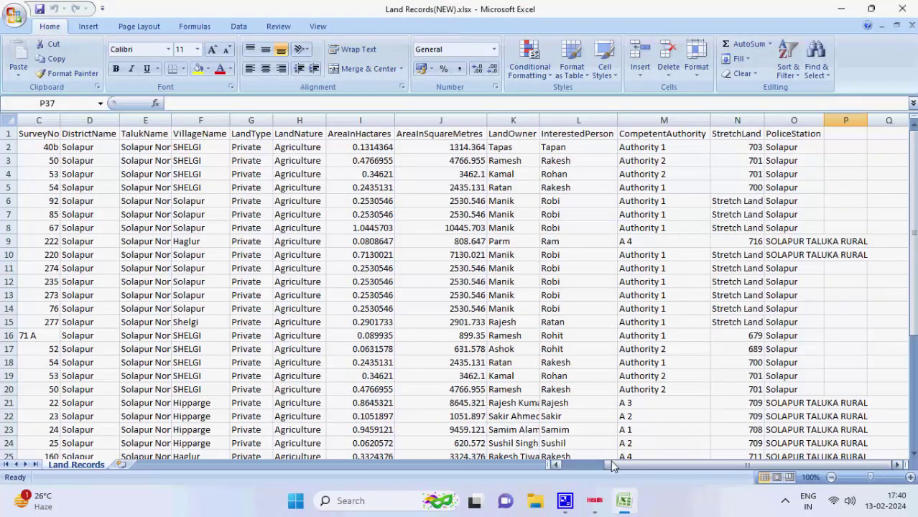
left_click_drag(614, 465, 567, 465)
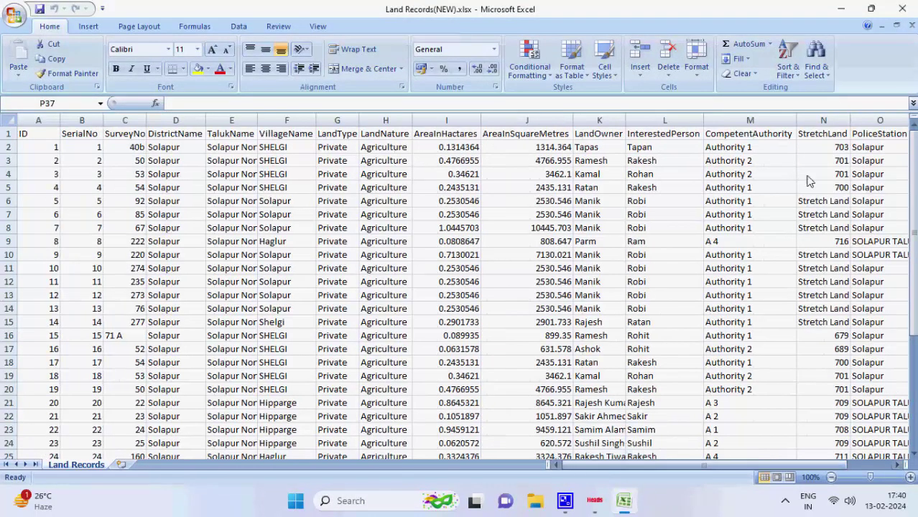
left_click(902, 9)
Step: View the project's MS-Access MDB file, look through the LandRecords table and close Access
left_click(720, 266)
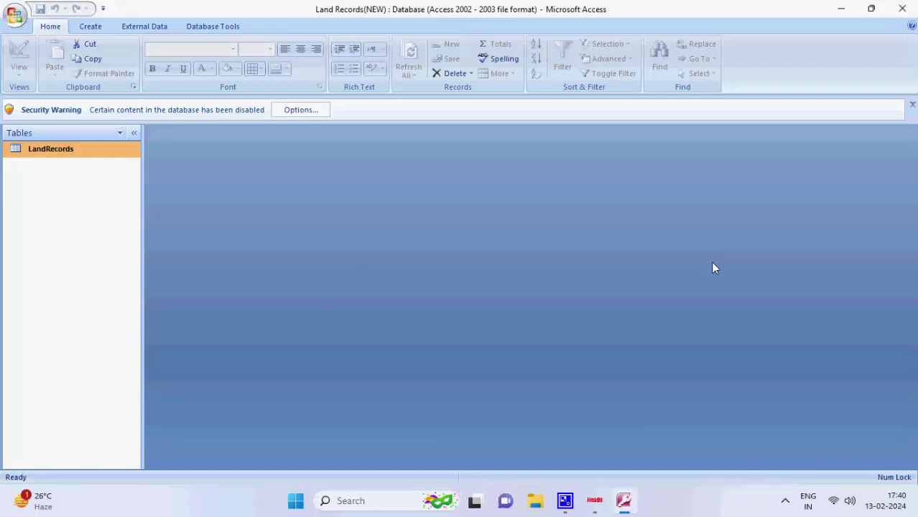
double_click(72, 151)
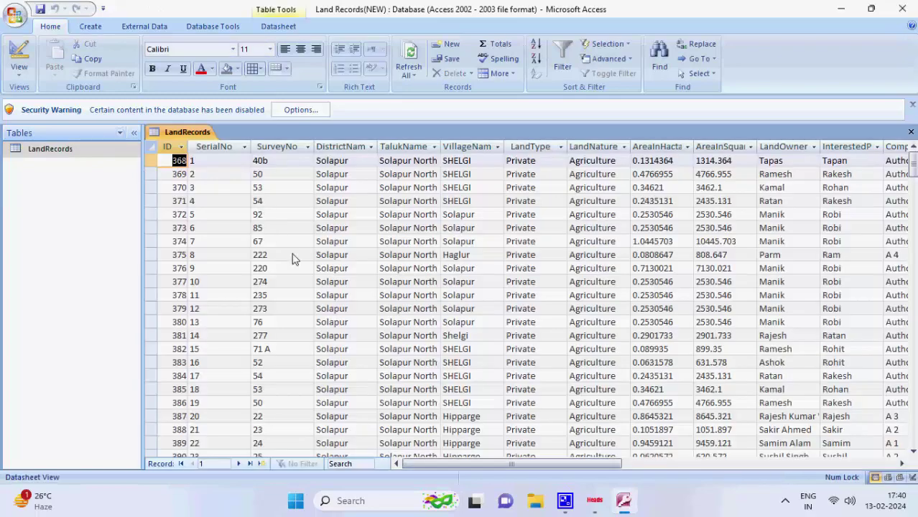
scroll(293, 257, "down", 9)
scroll(293, 257, "up", 7)
scroll(293, 257, "up", 2)
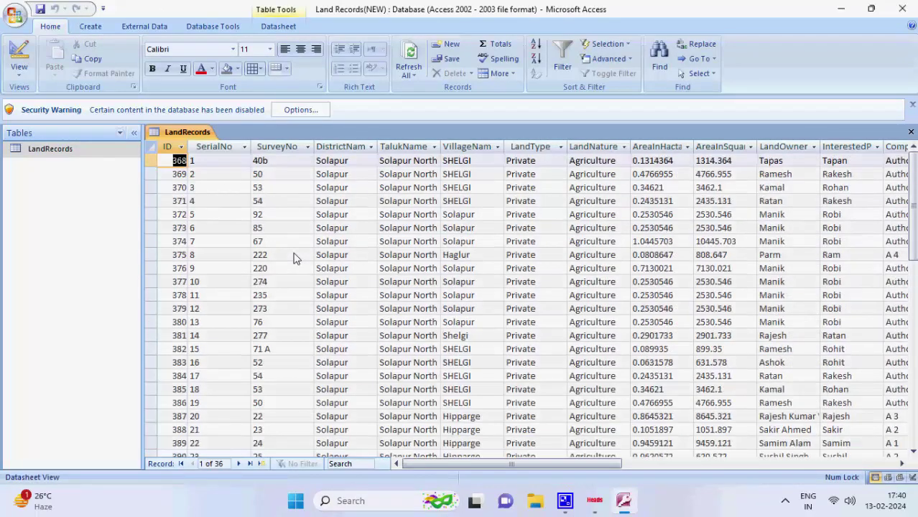
left_click(902, 8)
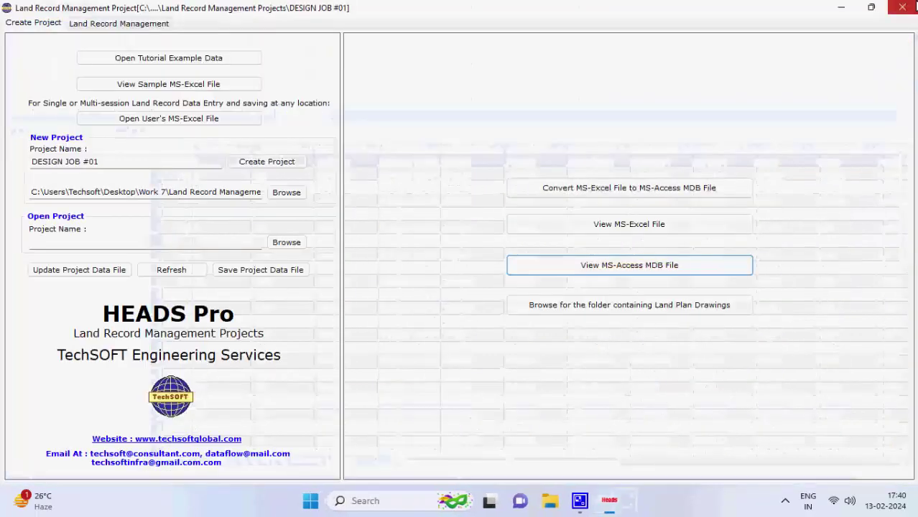
Step: Bring the land plan drawings into the project from the Land Plan Drawings folder of the Tutorial Land Record Management project under [2024 02 10]
left_click(744, 310)
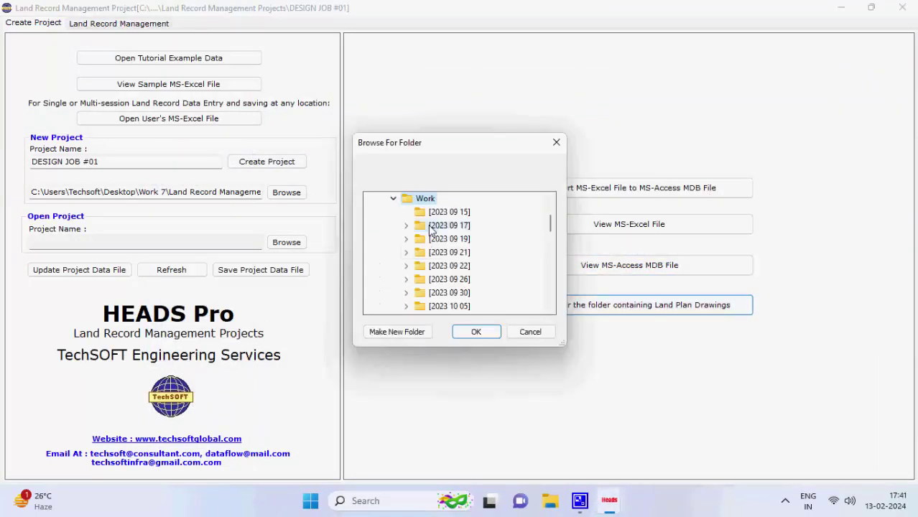
scroll(453, 265, "down", 10)
scroll(449, 277, "down", 1)
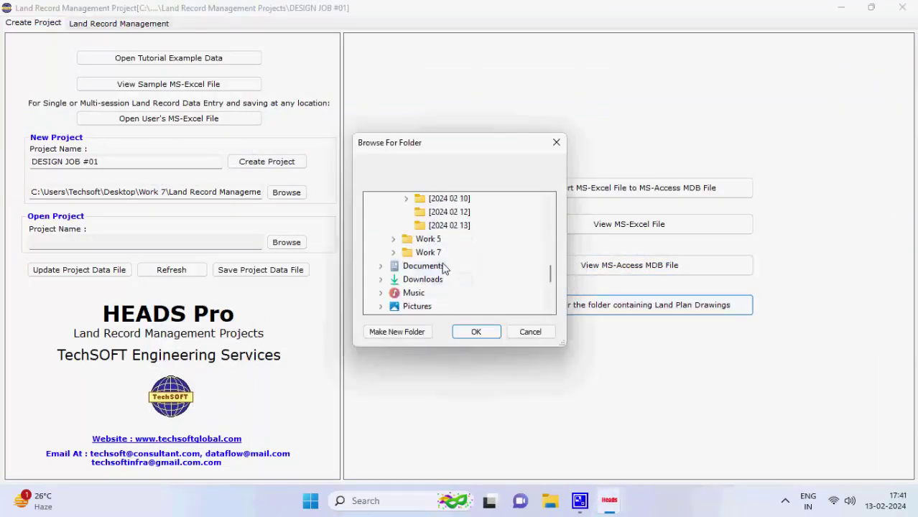
left_click(445, 199)
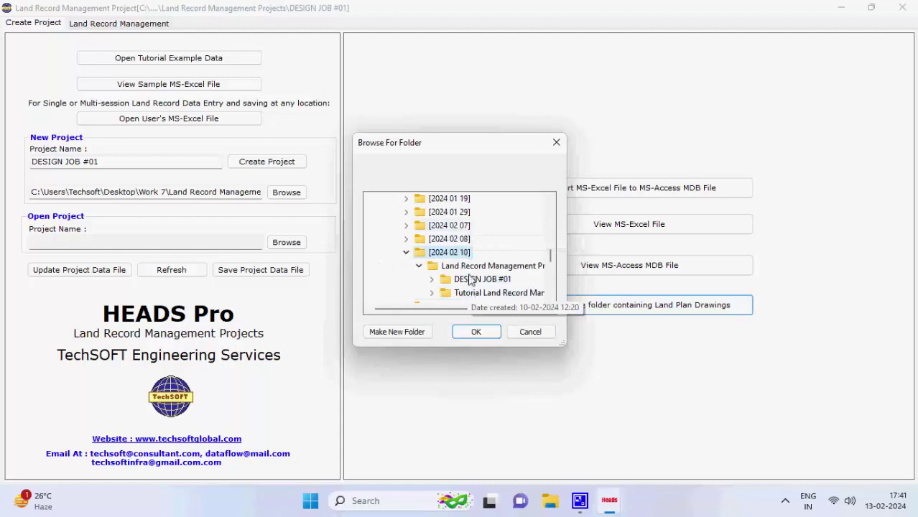
left_click(474, 267)
scroll(497, 255, "down", 2)
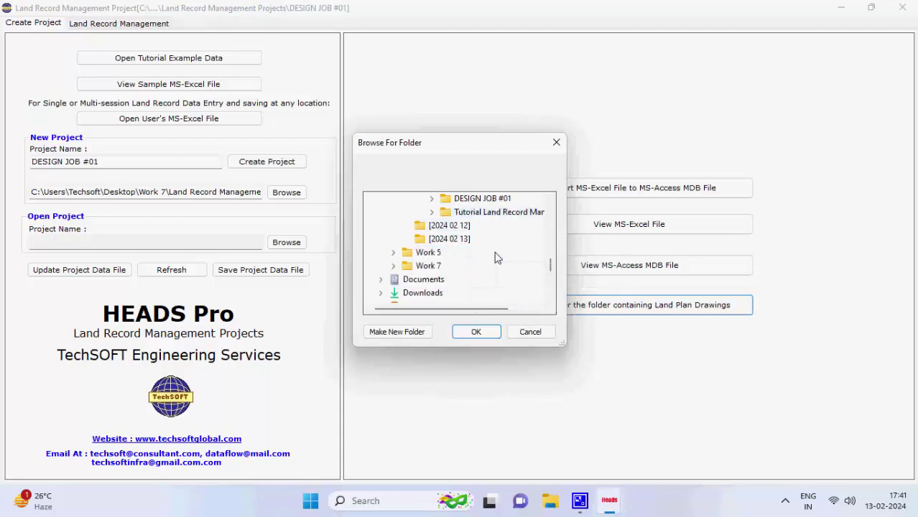
left_click(494, 213)
left_click(476, 240)
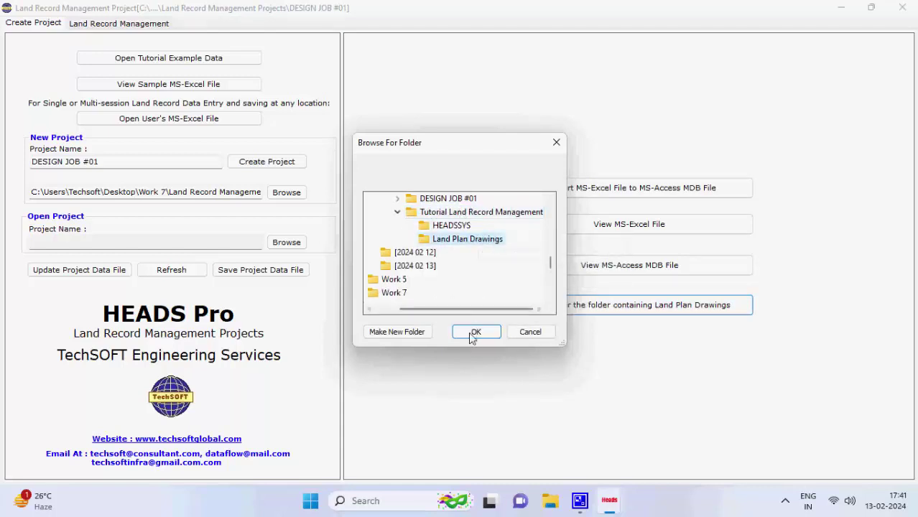
left_click(475, 331)
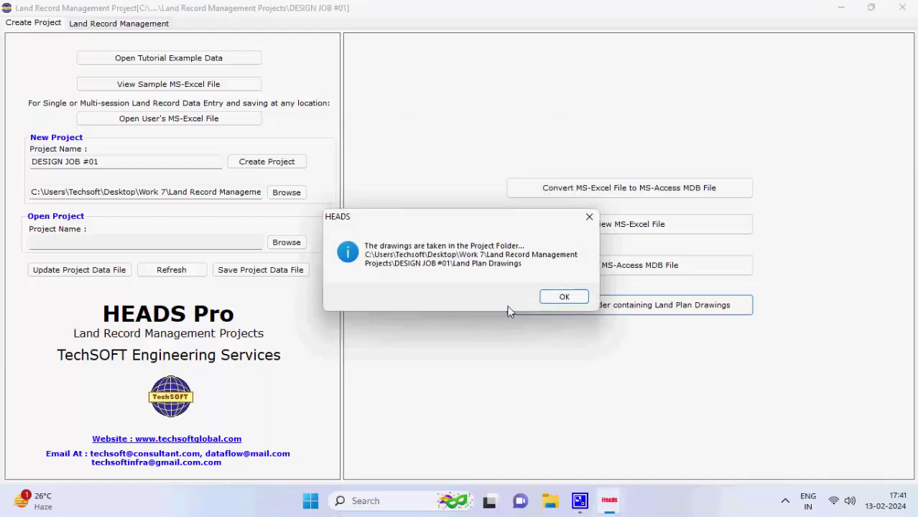
left_click(565, 297)
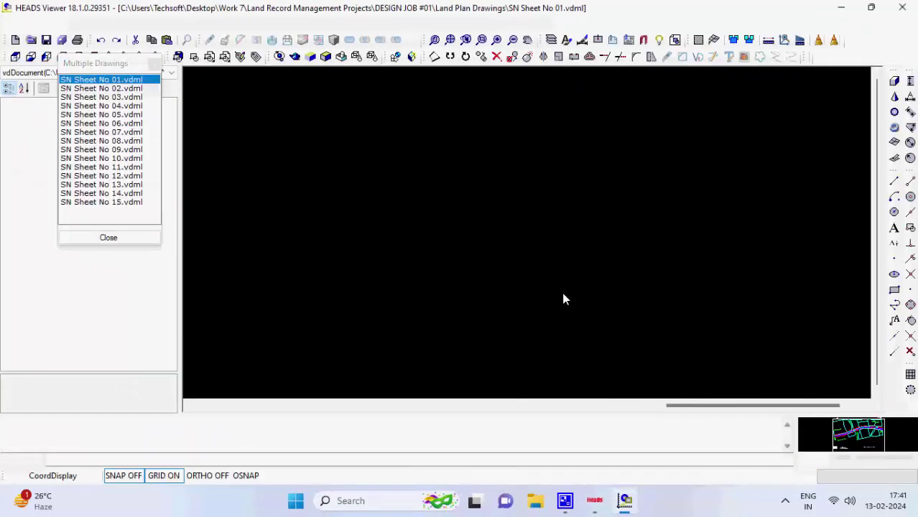
Step: Look through drawing sheets SN Sheet No 02, 03 and 05, then close the drawings without saving and exit the viewer
left_click(104, 89)
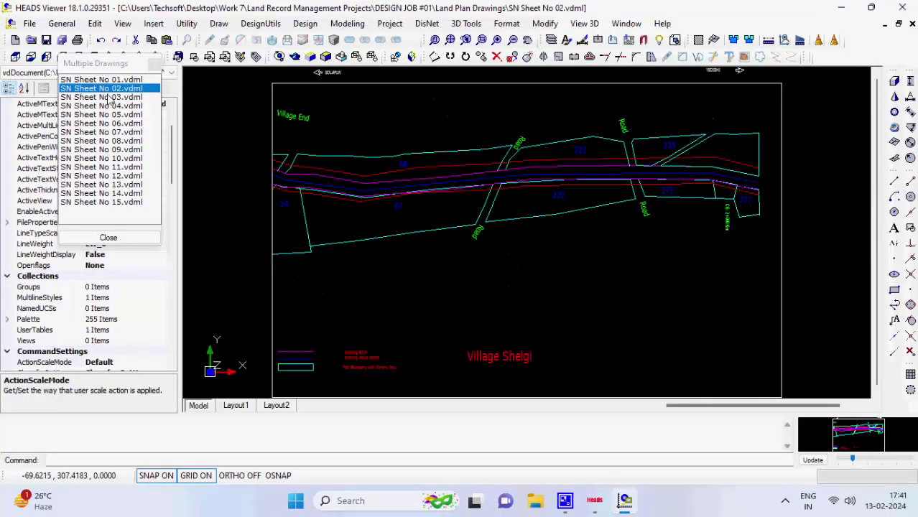
left_click(109, 98)
left_click(119, 115)
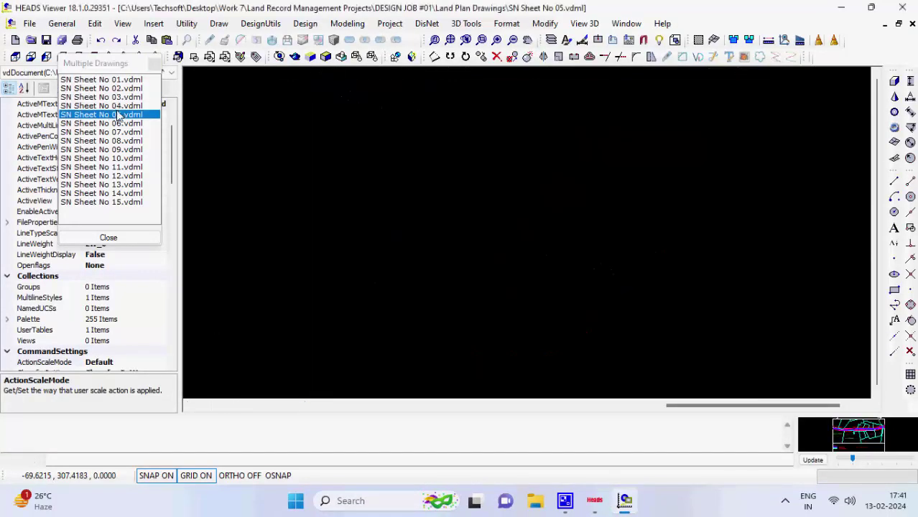
left_click(127, 242)
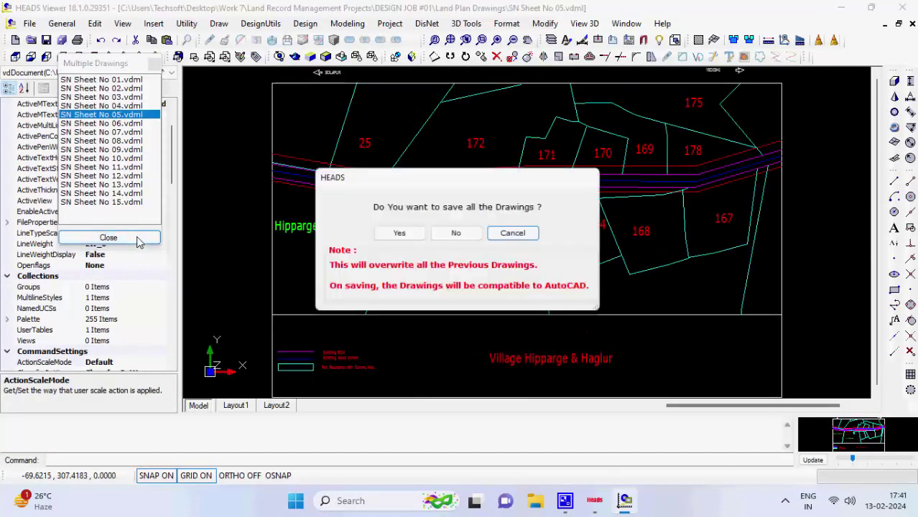
left_click(459, 235)
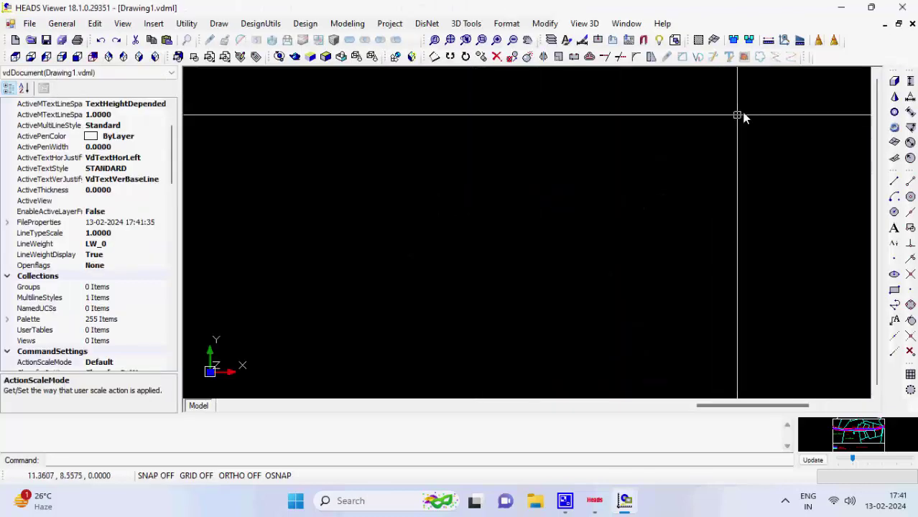
left_click(902, 7)
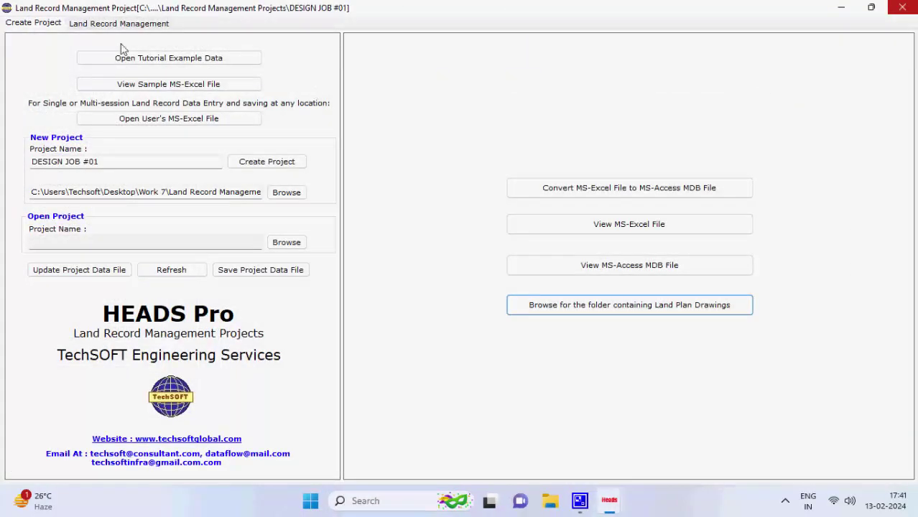
Step: Start a land record for survey number 37: district Solapur, taluk Solapur North, village Solapur, type Private, nature Dry, police station SOLAPUR TALUKA RURAL
left_click(116, 23)
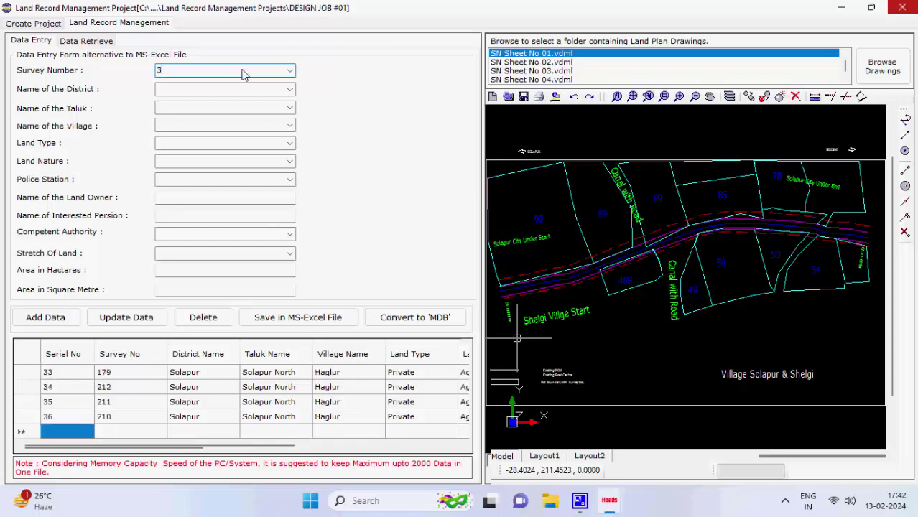
type("7")
left_click(208, 92)
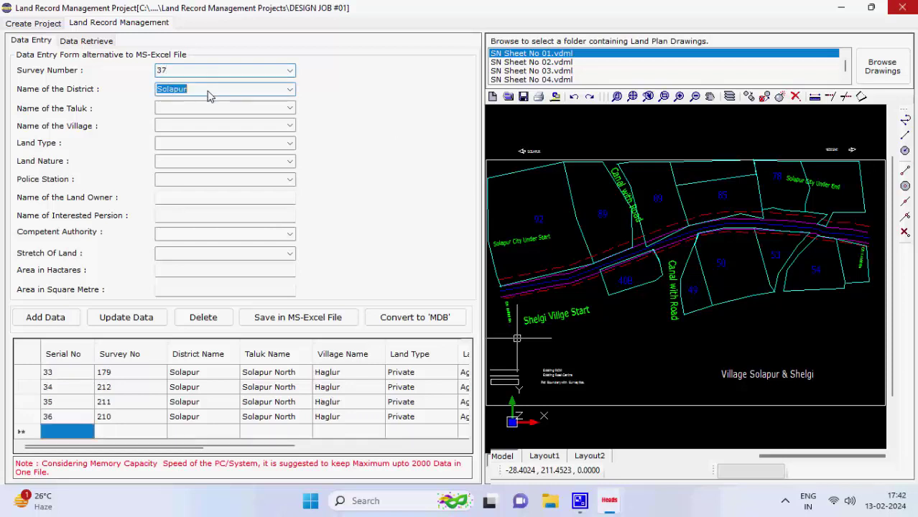
left_click(216, 107)
left_click(215, 125)
left_click(221, 145)
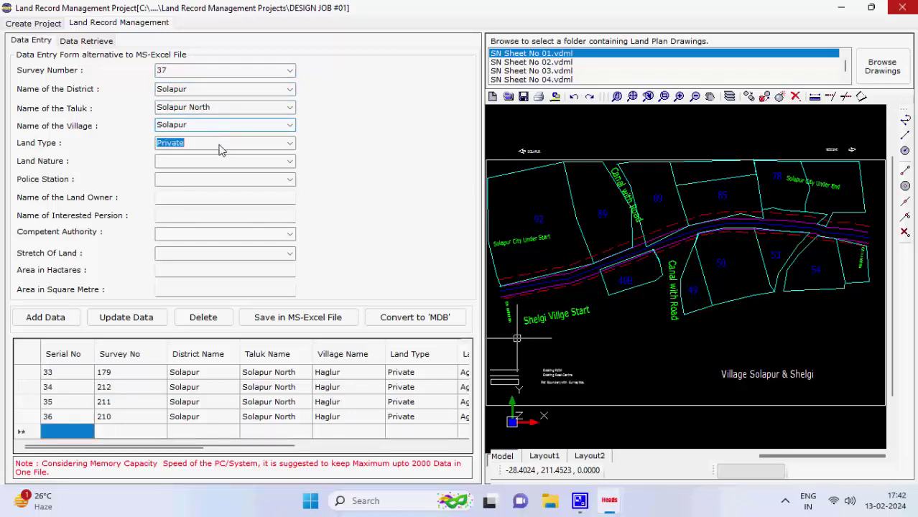
left_click(229, 163)
left_click(237, 179)
Step: Fill in the land owner's and interested person's names, Authority 2, Stretch Land 2 and an area of 0.23564 hectares, and add the record
left_click(246, 203)
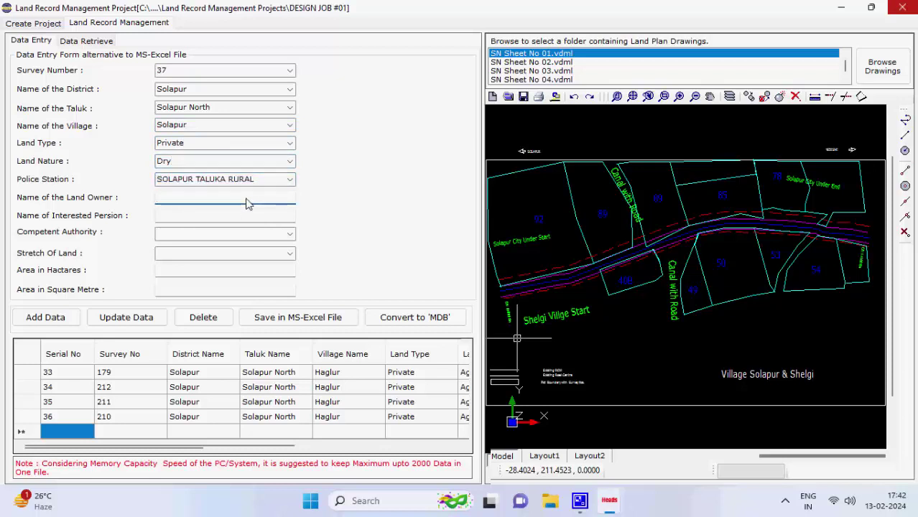
type("Prem")
left_click(214, 217)
type("Ram")
left_click(194, 236)
left_click(219, 253)
left_click(221, 270)
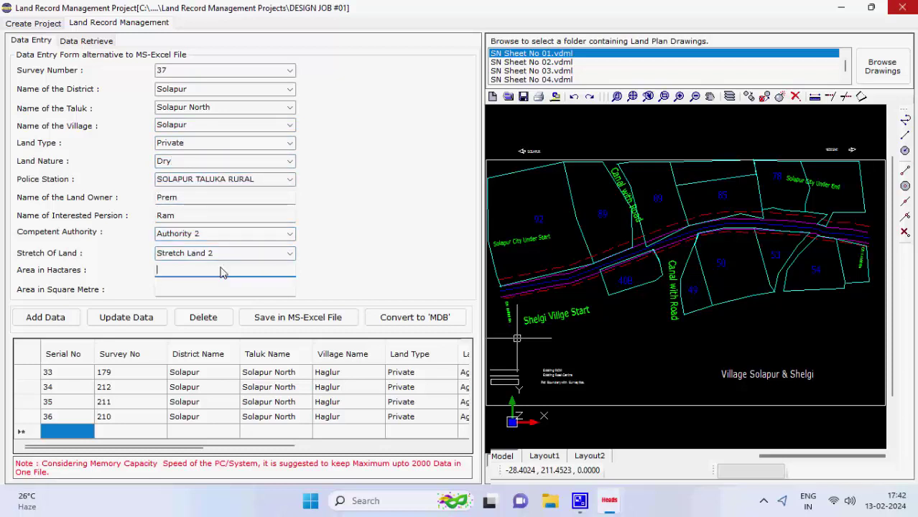
type("0.23564")
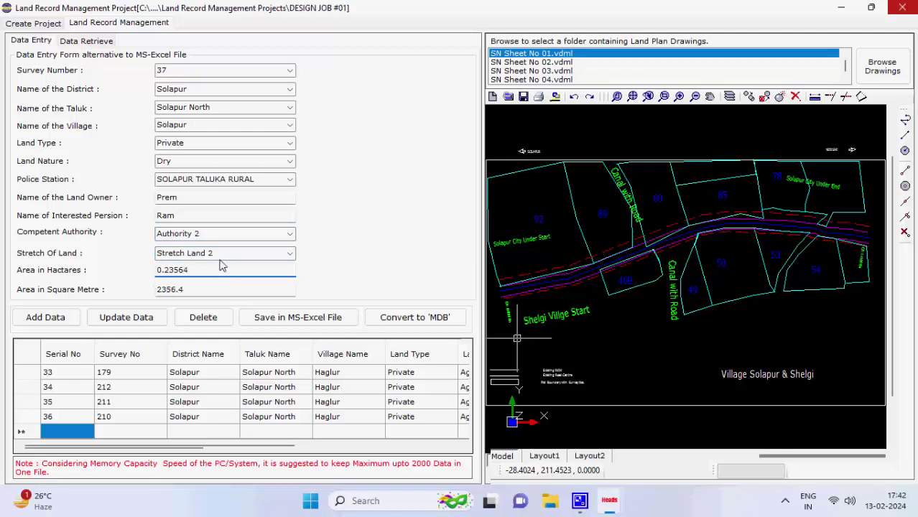
left_click(73, 320)
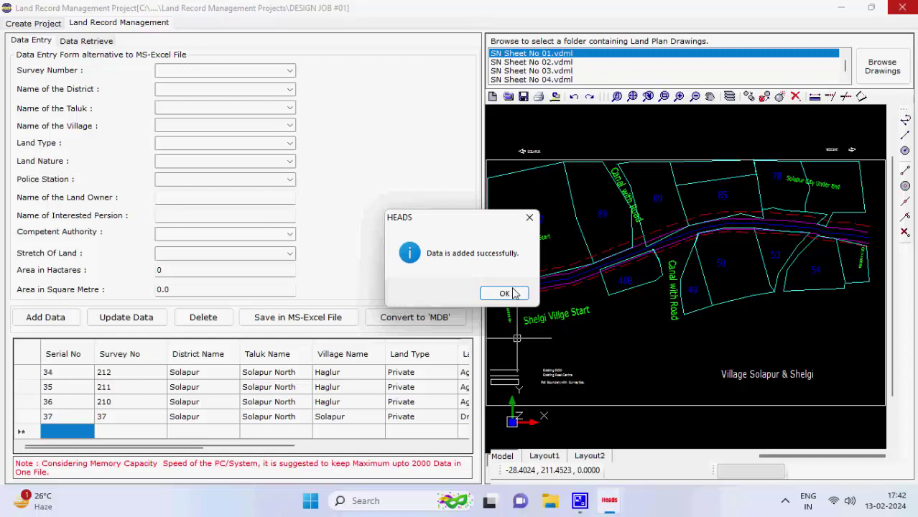
left_click(514, 293)
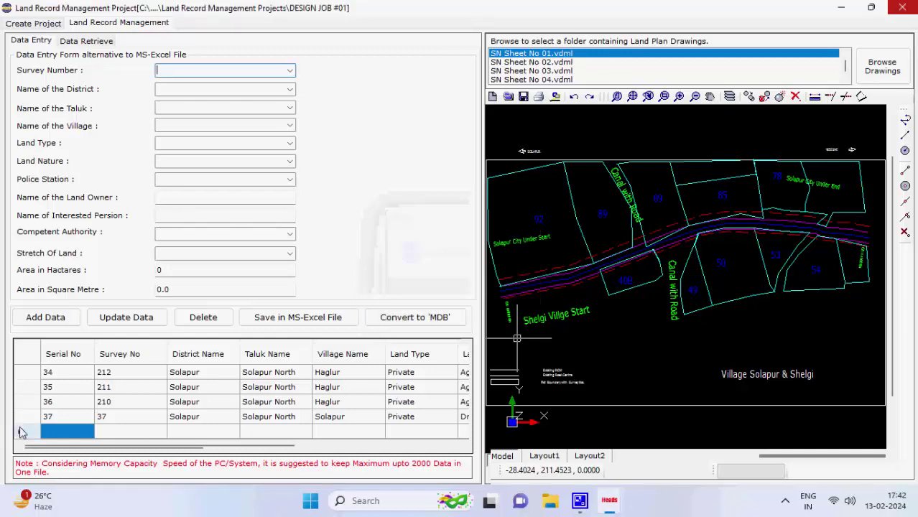
Step: Change the land nature of the survey number 37 record to Agriculture and update its data
left_click(23, 416)
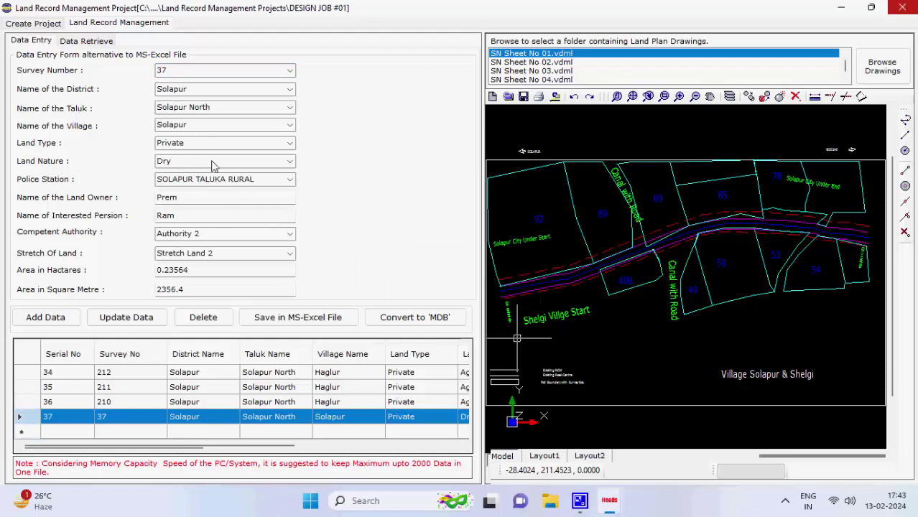
left_click(290, 162)
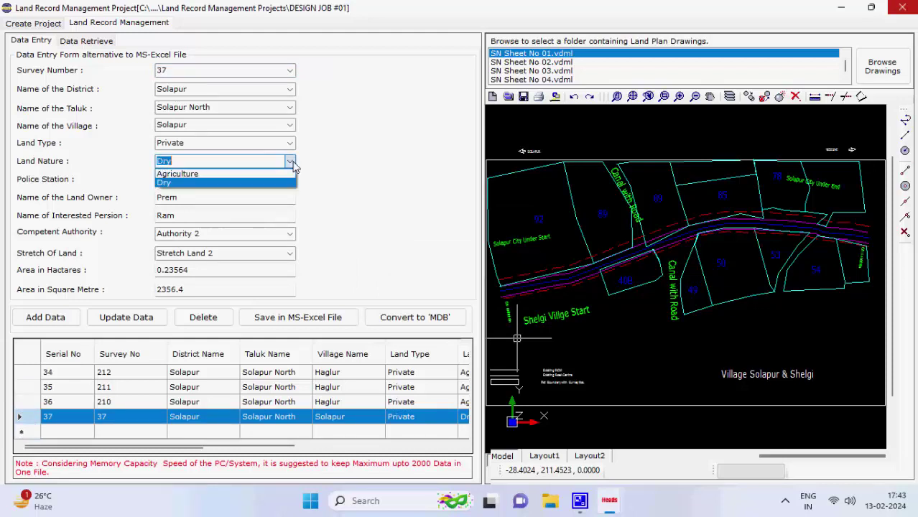
left_click(276, 174)
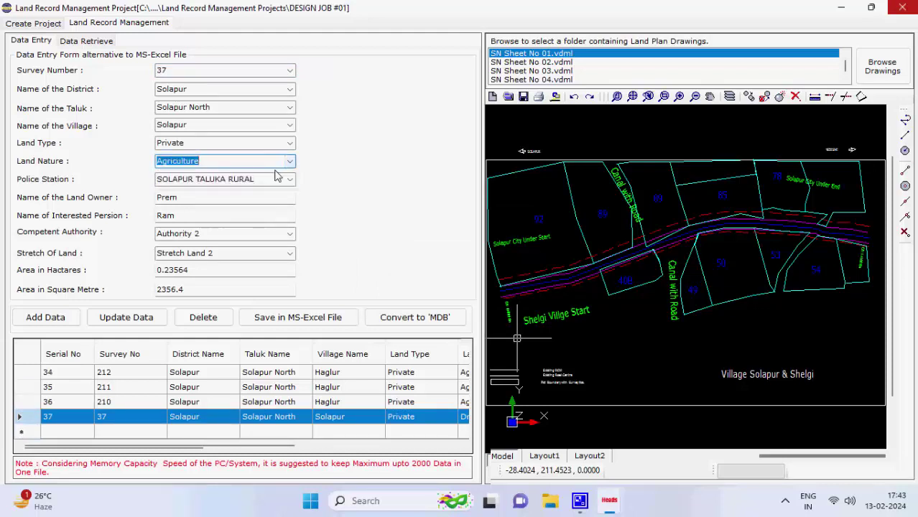
left_click(129, 321)
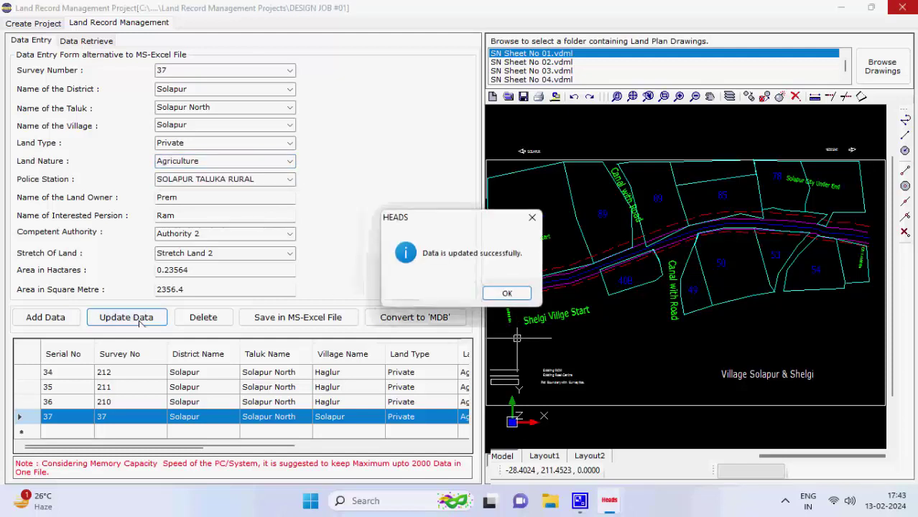
left_click(524, 298)
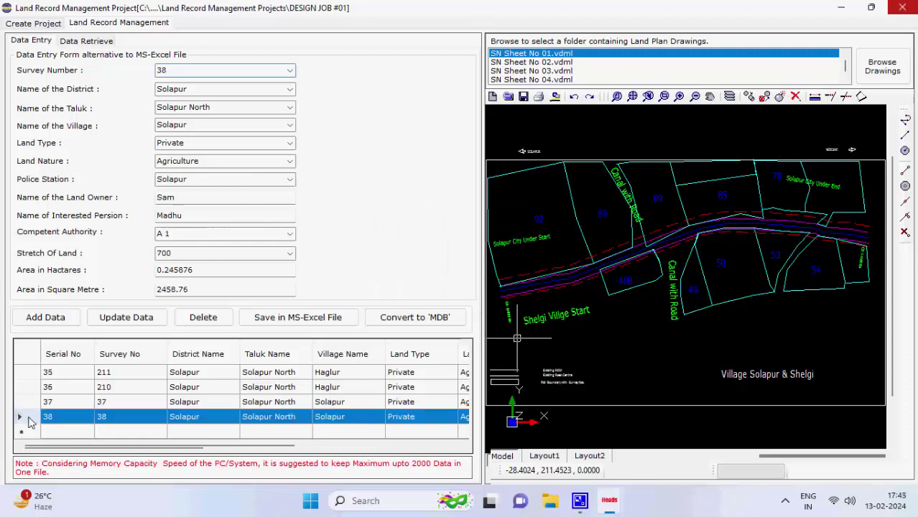
Step: Delete the land record with survey number 37 from the records table
left_click(29, 416)
left_click(30, 408)
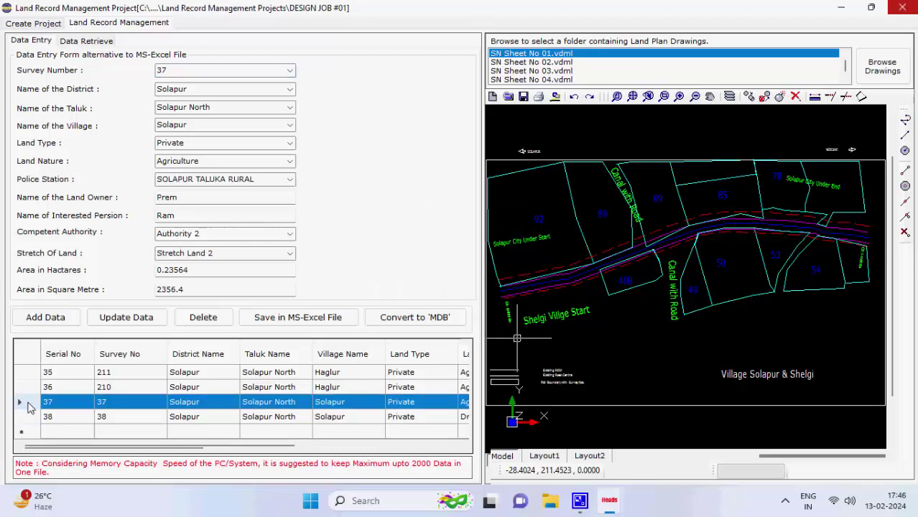
left_click(207, 321)
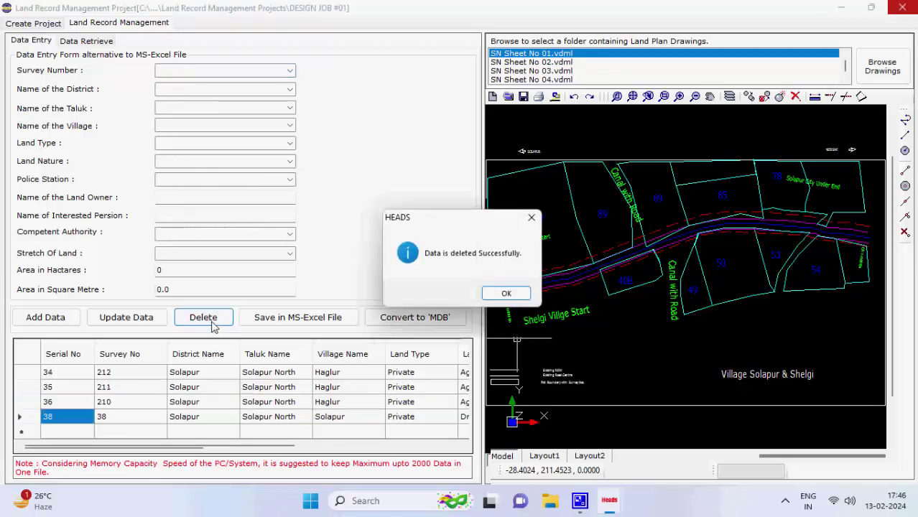
left_click(509, 293)
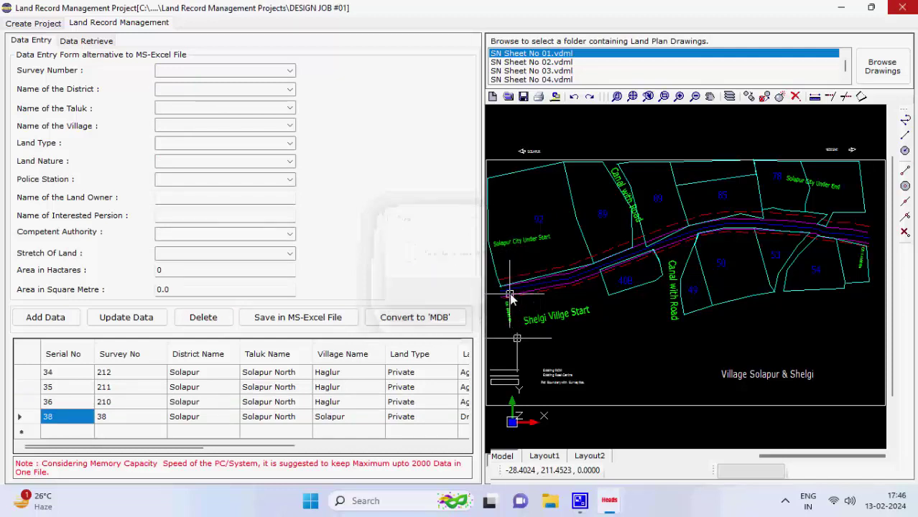
Step: Save the land records to the project's MS-Excel file and dismiss the notices
left_click(329, 319)
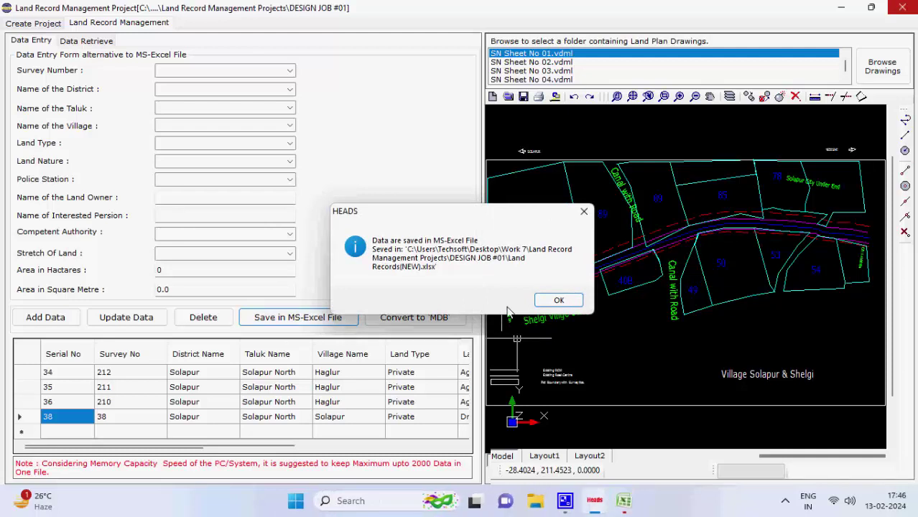
left_click(557, 302)
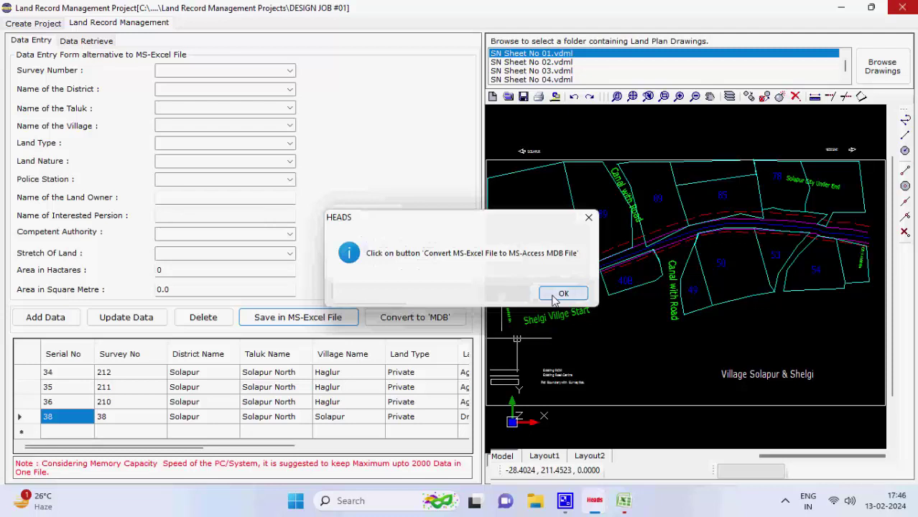
left_click(562, 294)
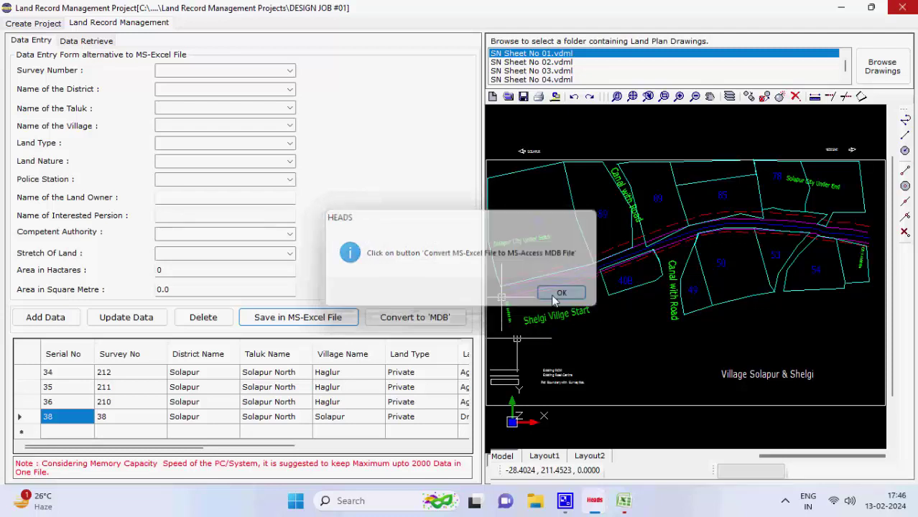
Step: Look over all the records in the Land Records(NEW) workbook from the first row to the last, and close Excel
scroll(524, 382, "up", 2)
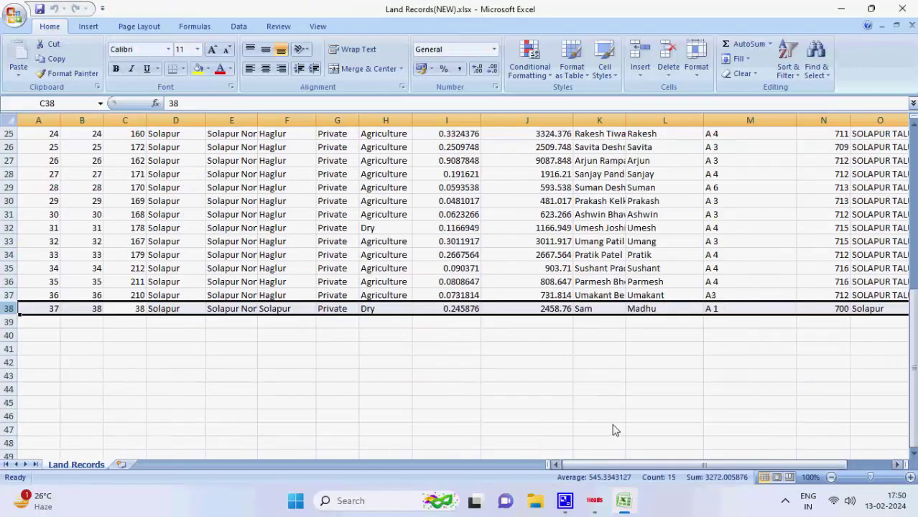
scroll(614, 426, "up", 6)
scroll(615, 429, "up", 2)
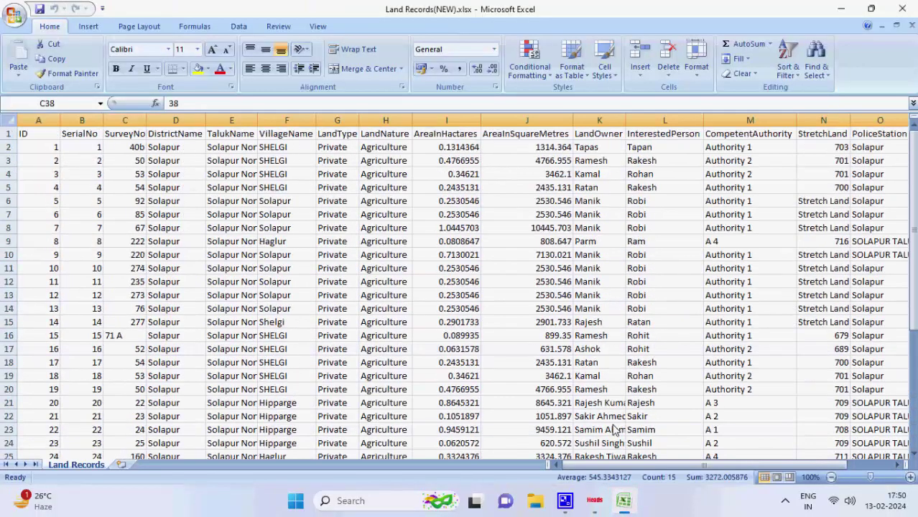
scroll(615, 429, "down", 6)
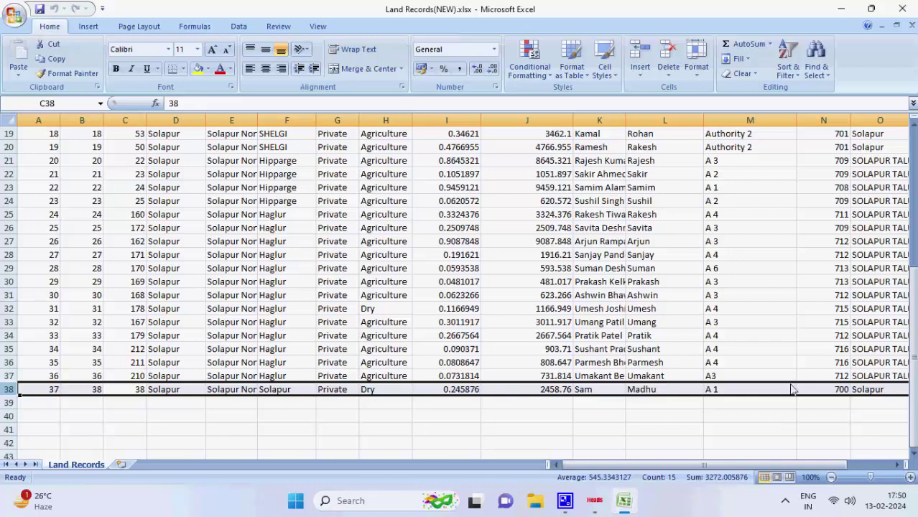
left_click(901, 8)
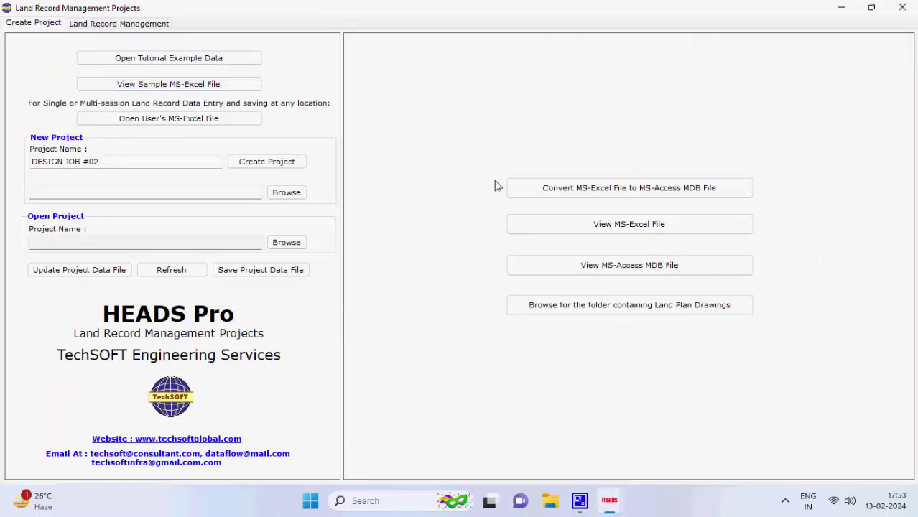
Step: Open the existing project DESIGN JOB #01 from the working folder and dismiss the notice
left_click(296, 244)
left_click(411, 190)
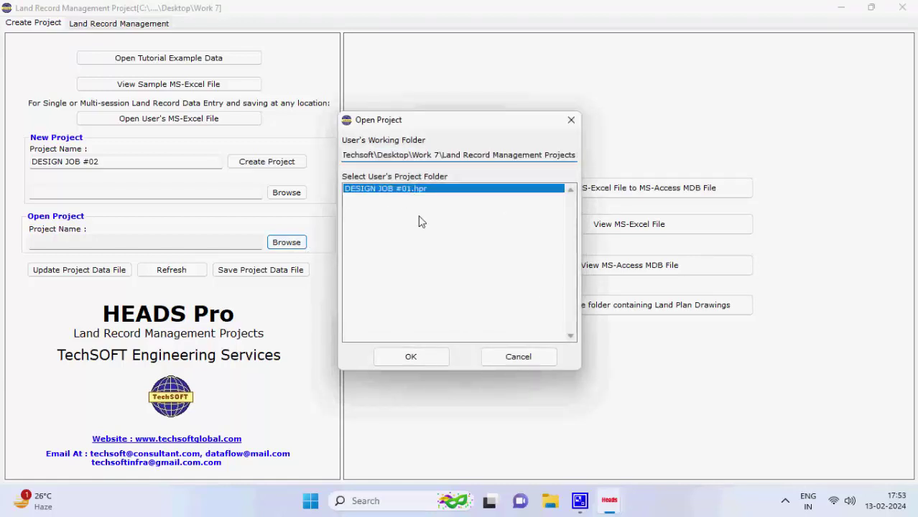
left_click(428, 356)
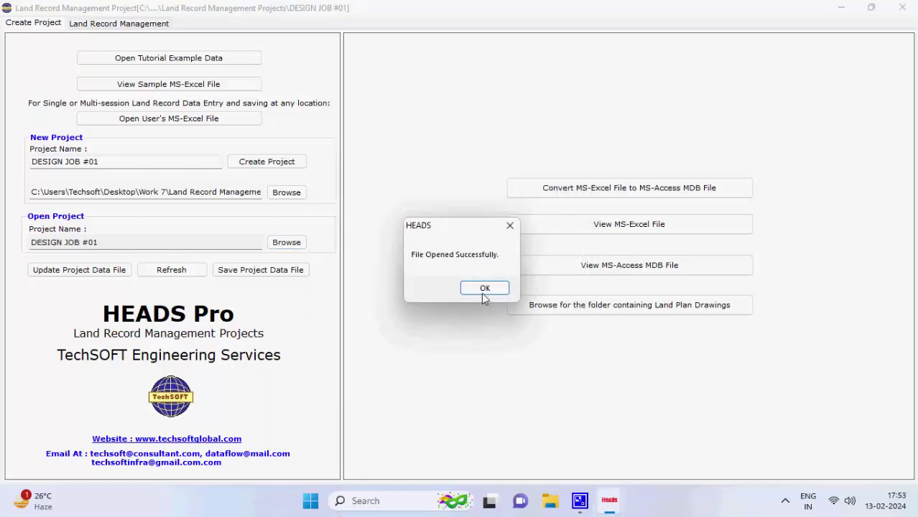
left_click(483, 292)
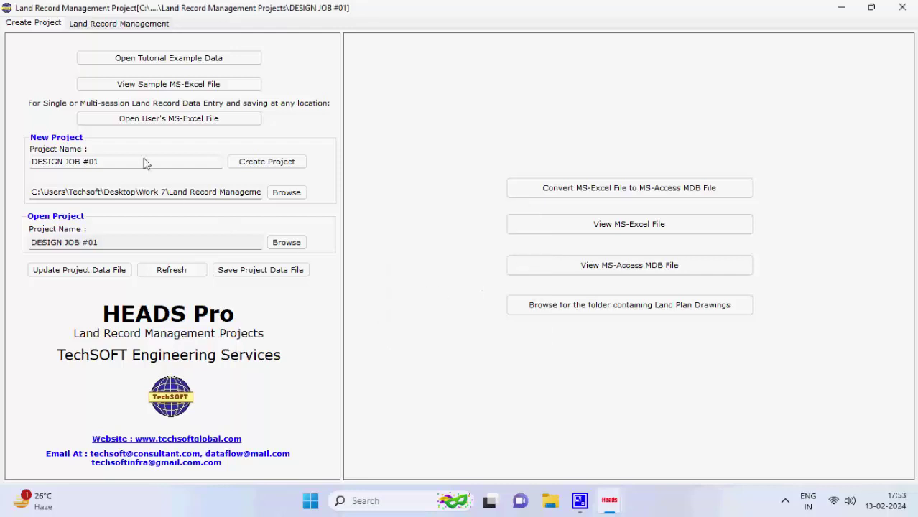
Step: Convert the project's land records to MDB, look through the LandRecords table in Access from first to last row, and close Access
left_click(142, 24)
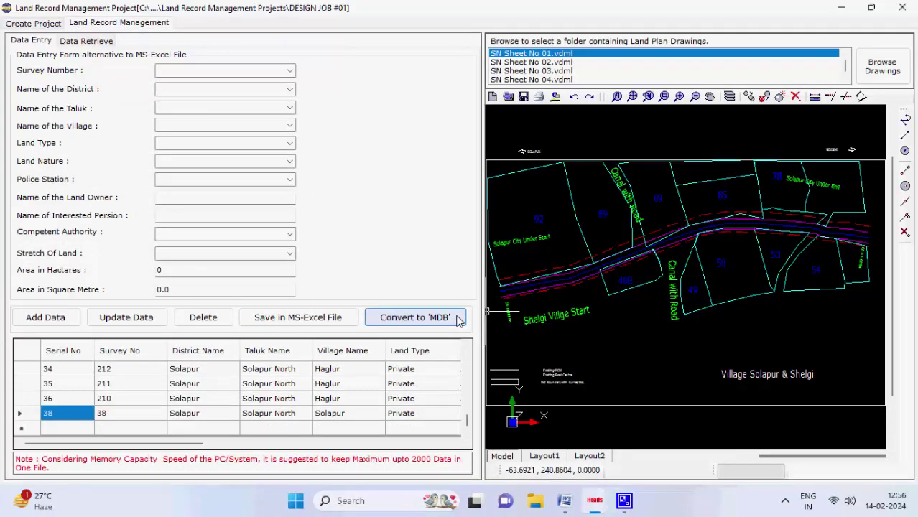
left_click(415, 318)
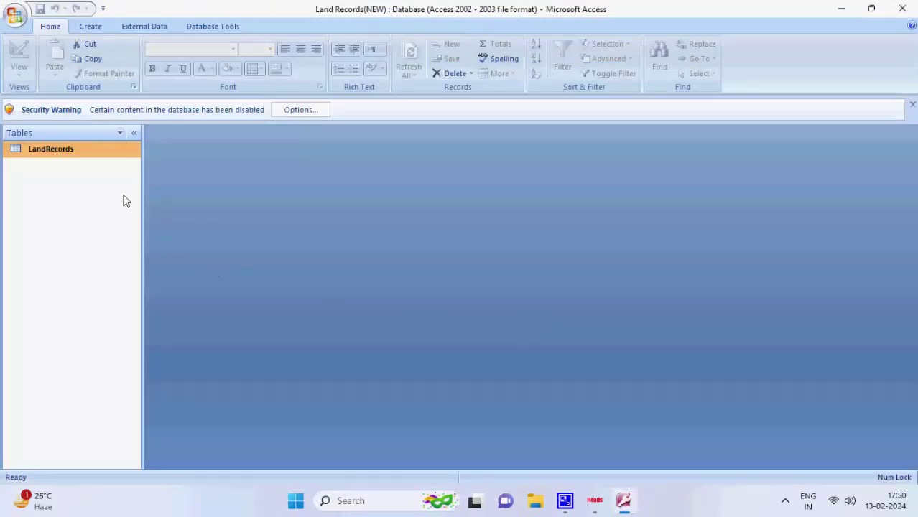
double_click(110, 152)
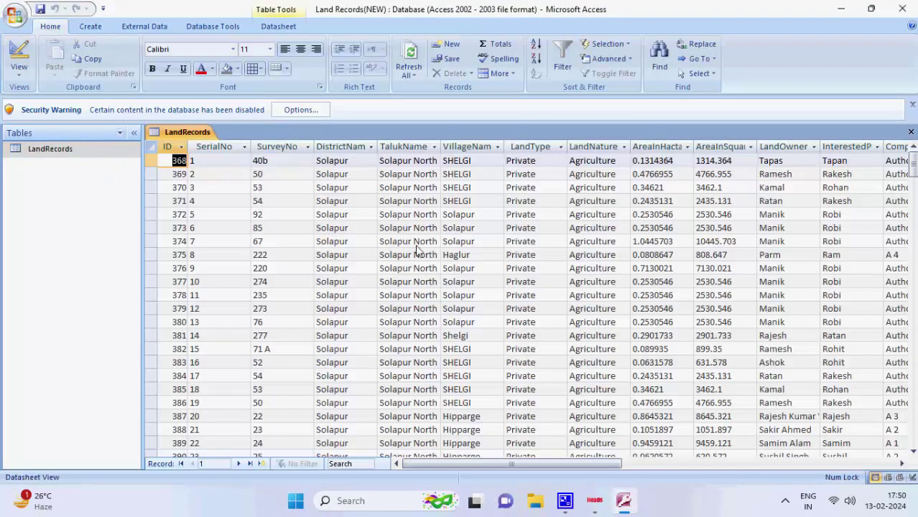
scroll(381, 237, "down", 7)
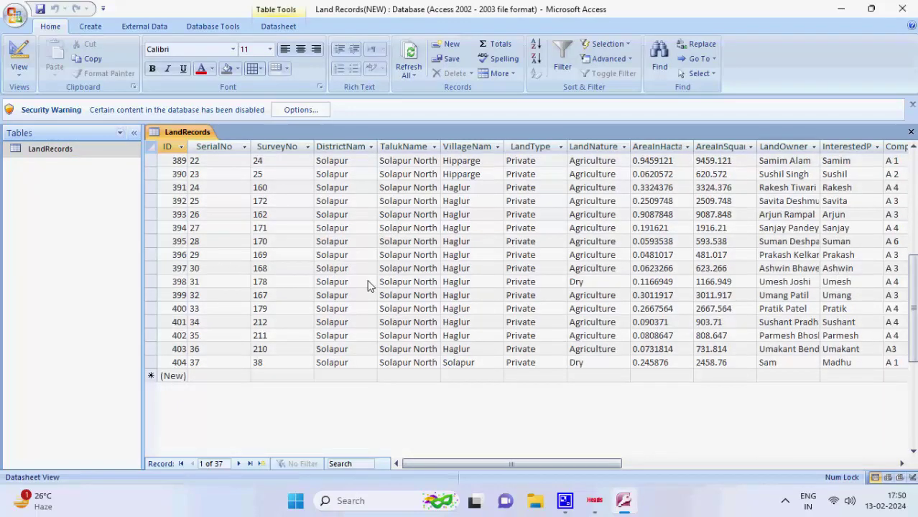
scroll(384, 363, "up", 7)
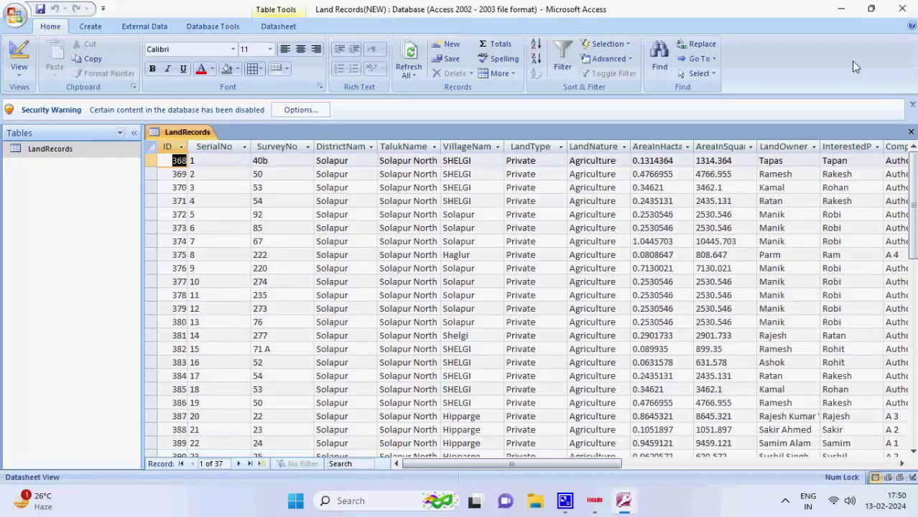
left_click(901, 9)
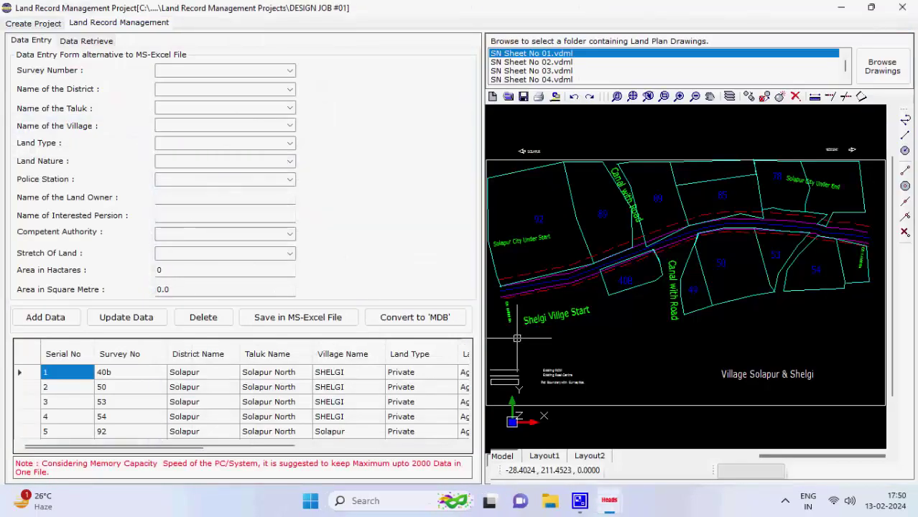
Step: For data retrieval, load the drawing SN Sheet No 01 and pick survey numbers 40B, 50, 53 and 89 from it
left_click(108, 42)
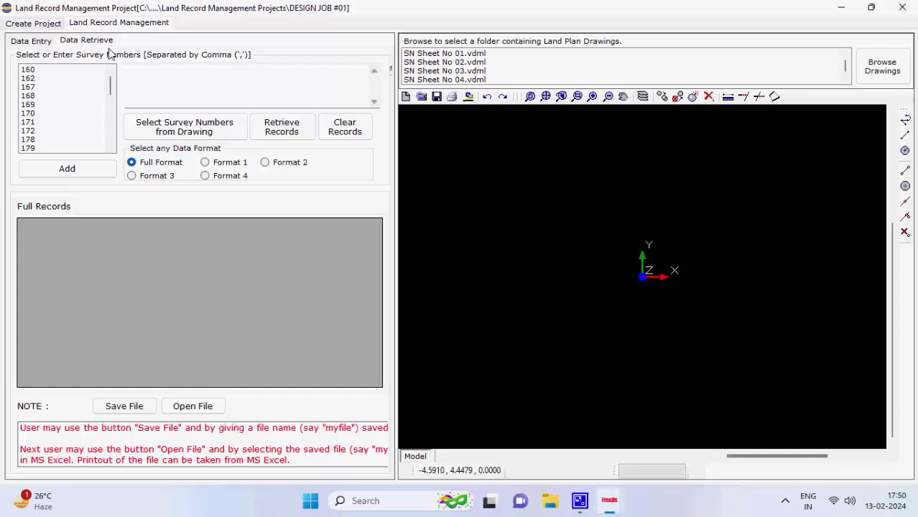
left_click(480, 57)
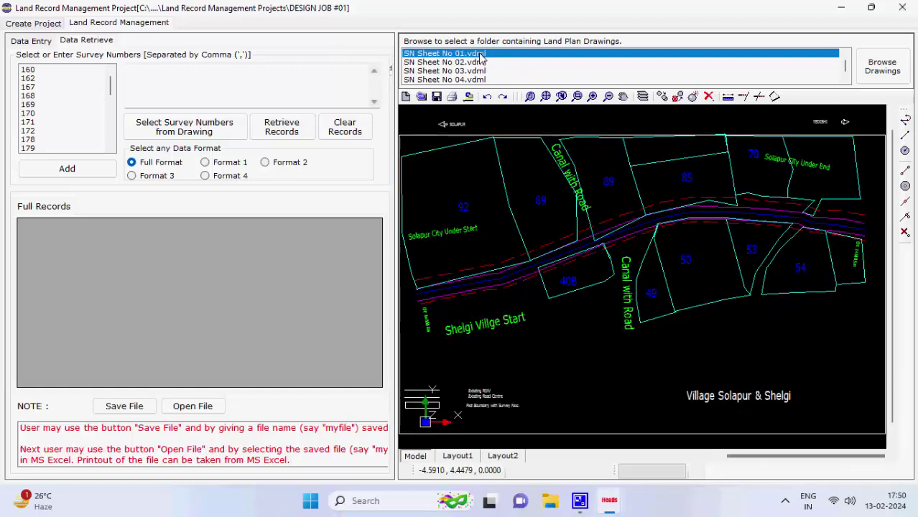
left_click(228, 130)
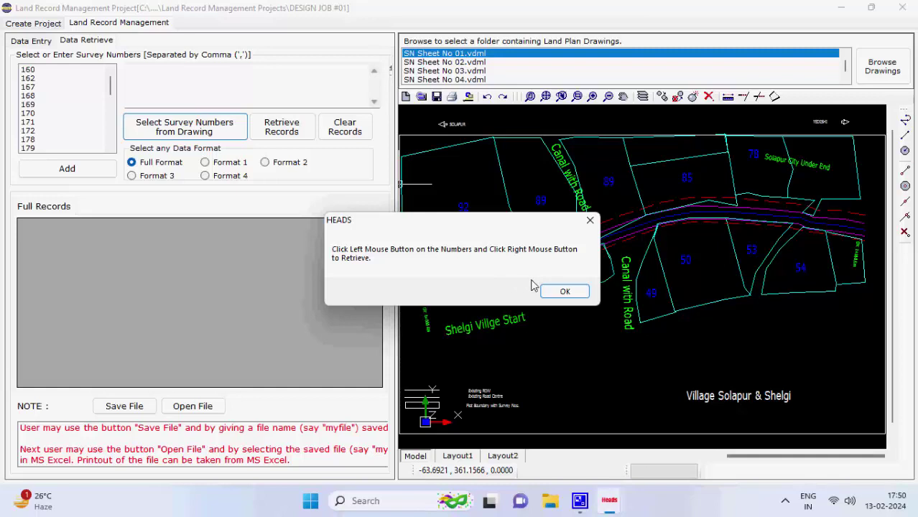
left_click(564, 290)
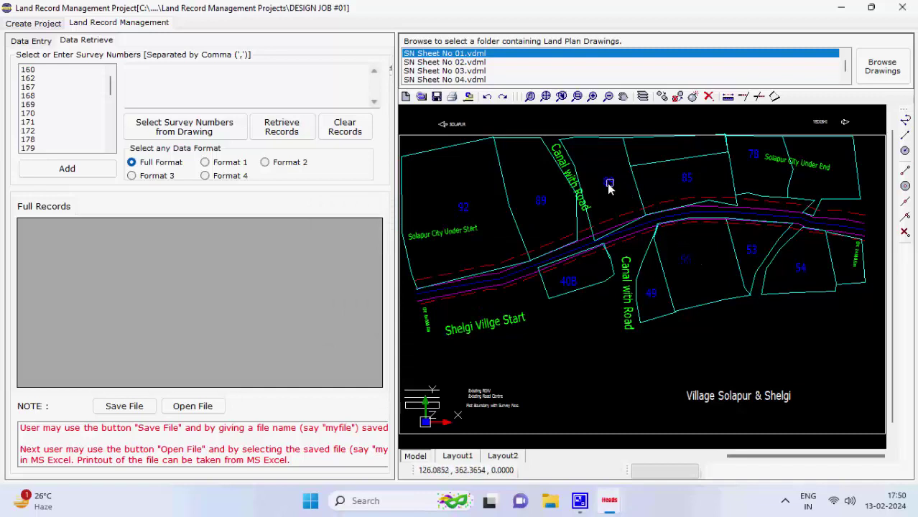
left_click(754, 245)
right_click(753, 246)
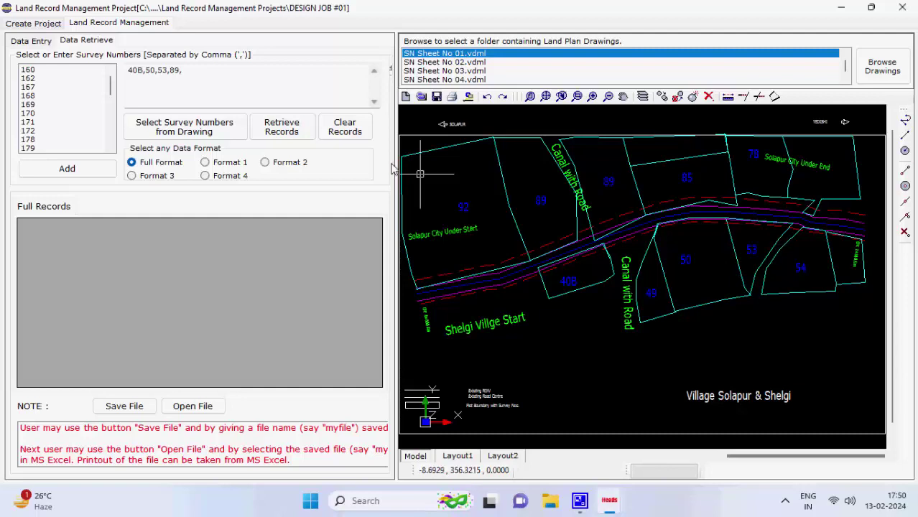
Step: Add survey numbers 170, 171 and 172 from the list to the selection and retrieve the records
left_click(41, 114)
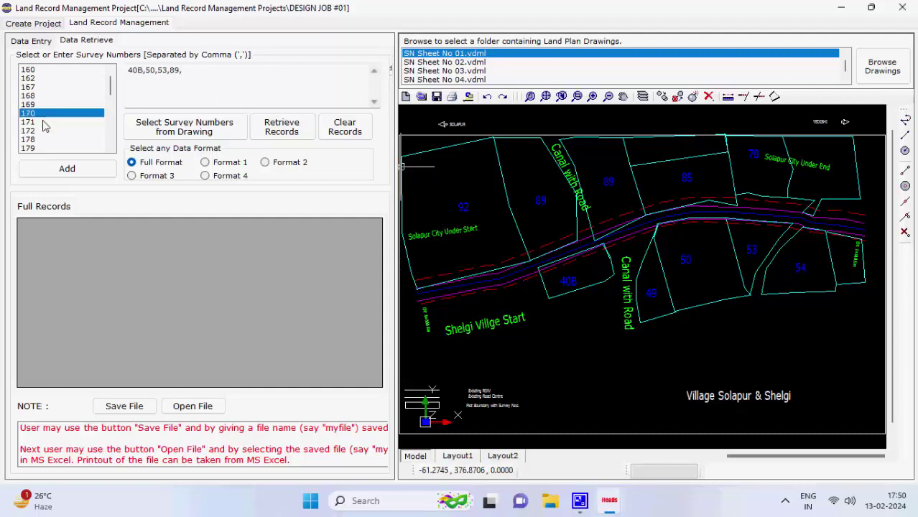
left_click(46, 123, "ctrl")
left_click(46, 131, "ctrl")
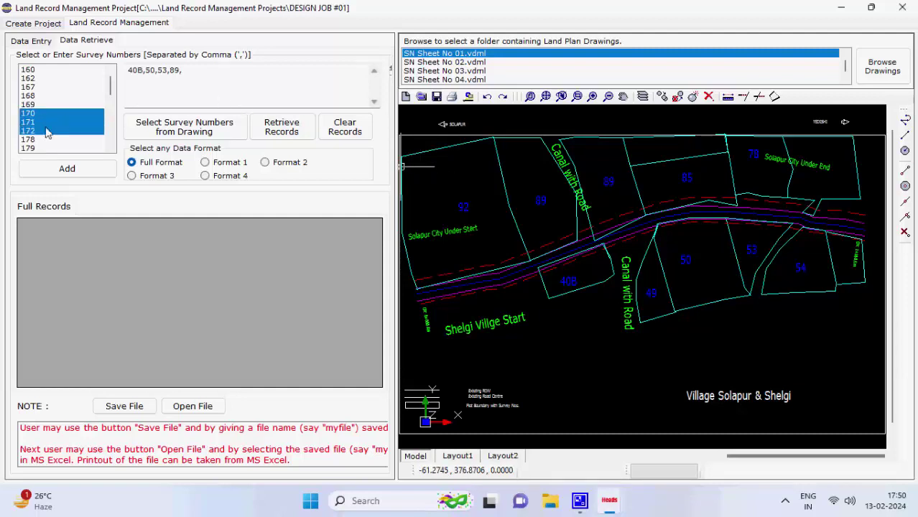
left_click(67, 168)
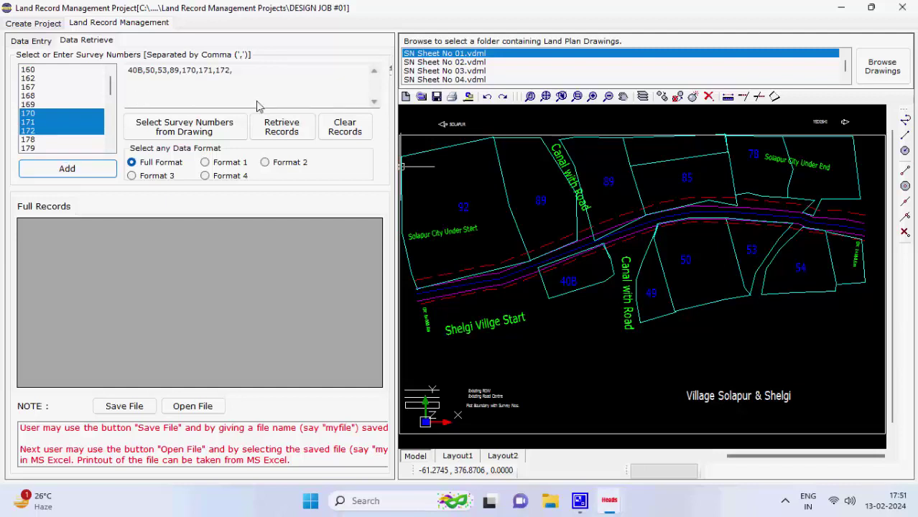
left_click(292, 136)
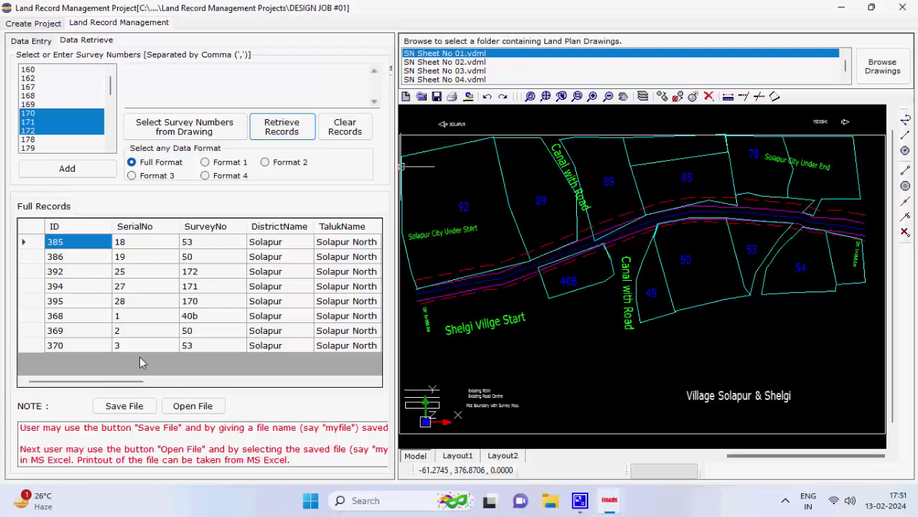
Step: Save the retrieved records to the Desktop as the worksheet Copy File 1, view it in Excel and close it
left_click(147, 406)
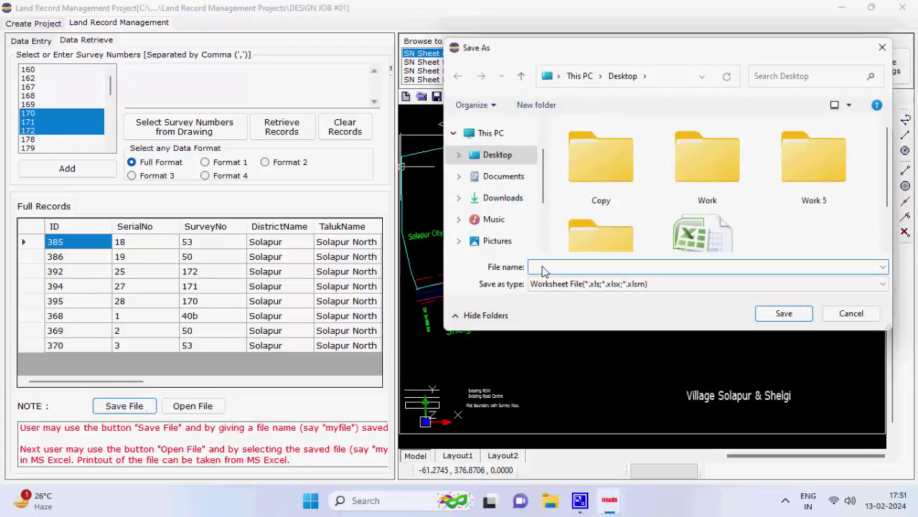
type("Copy File 1")
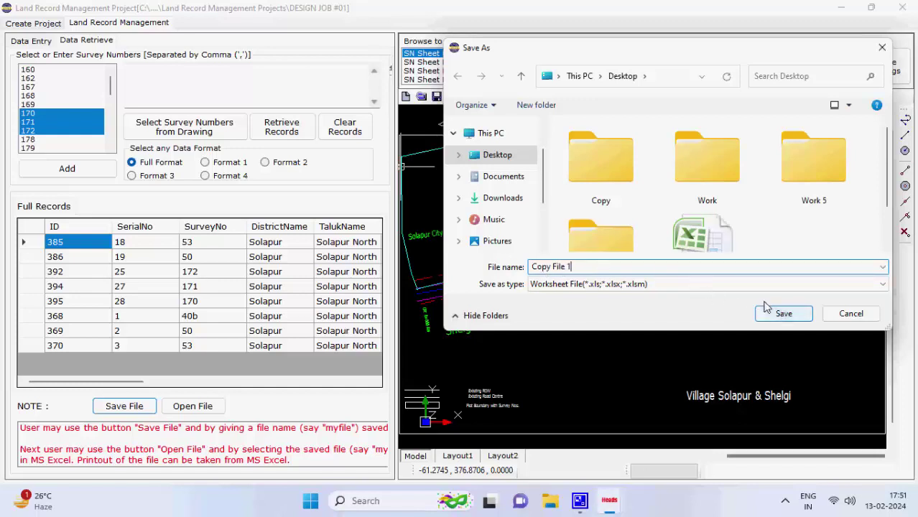
left_click(788, 316)
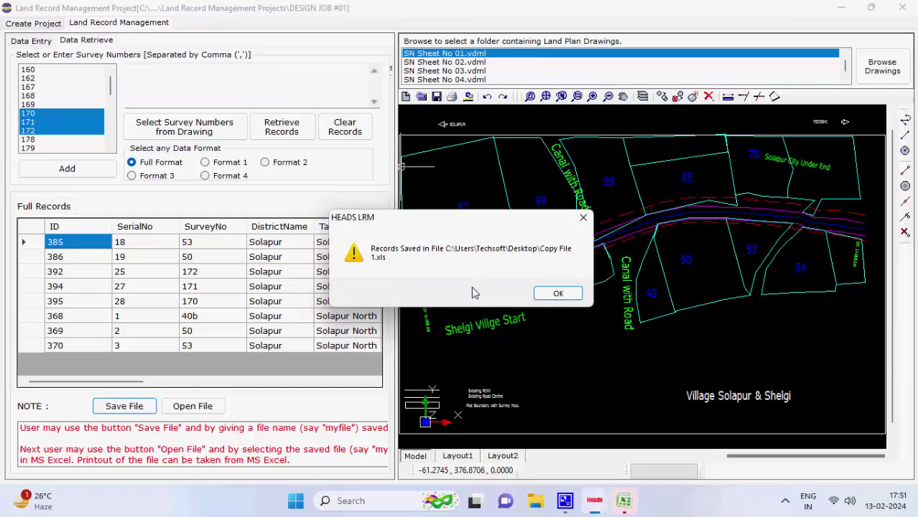
left_click(567, 294)
left_click(623, 500)
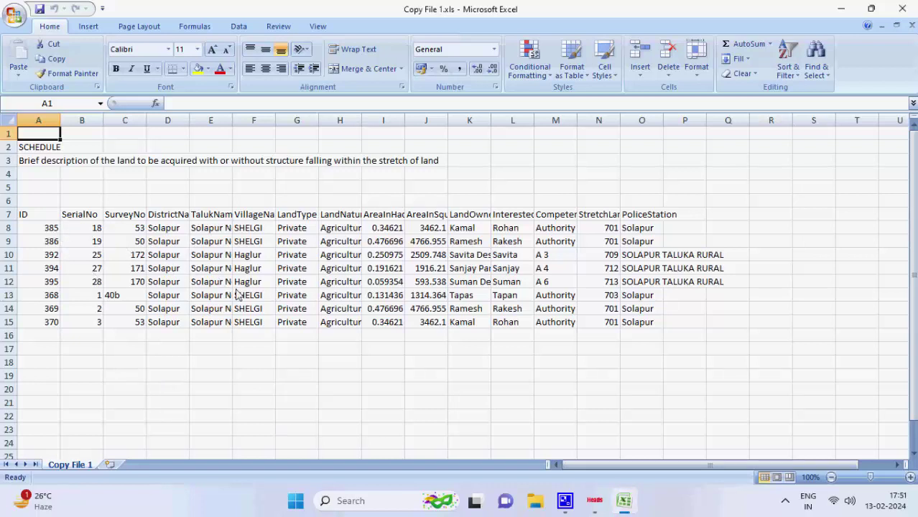
left_click(902, 8)
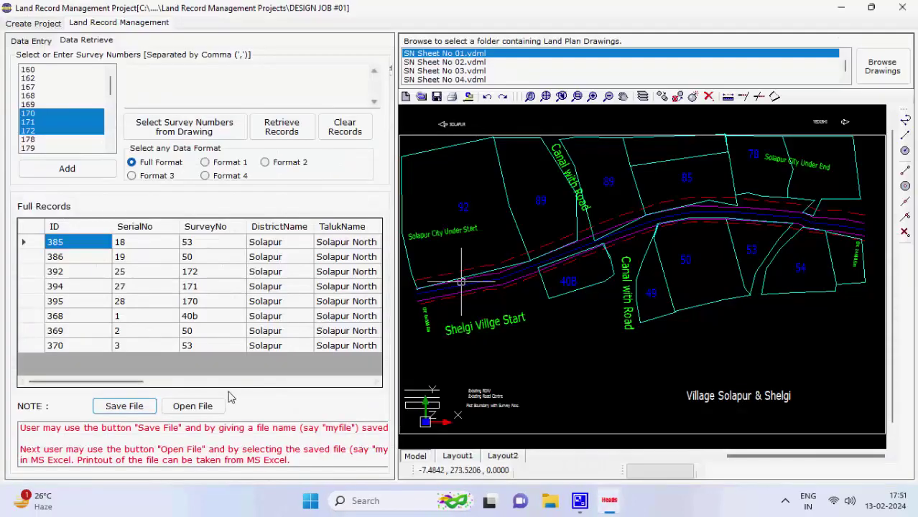
Step: Open the saved Copy File 1.xls from the Desktop, accept the file format warning, view the records and close Excel
left_click(212, 408)
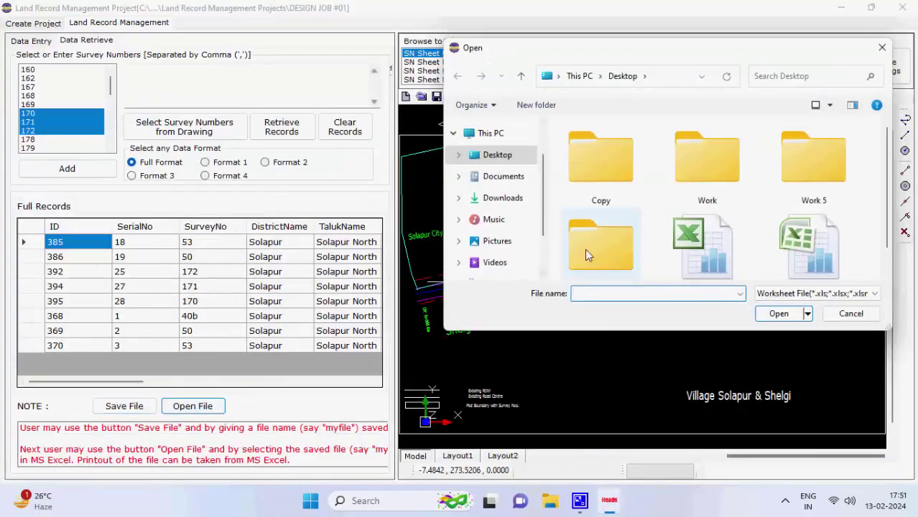
scroll(584, 249, "down", 1)
left_click(715, 243)
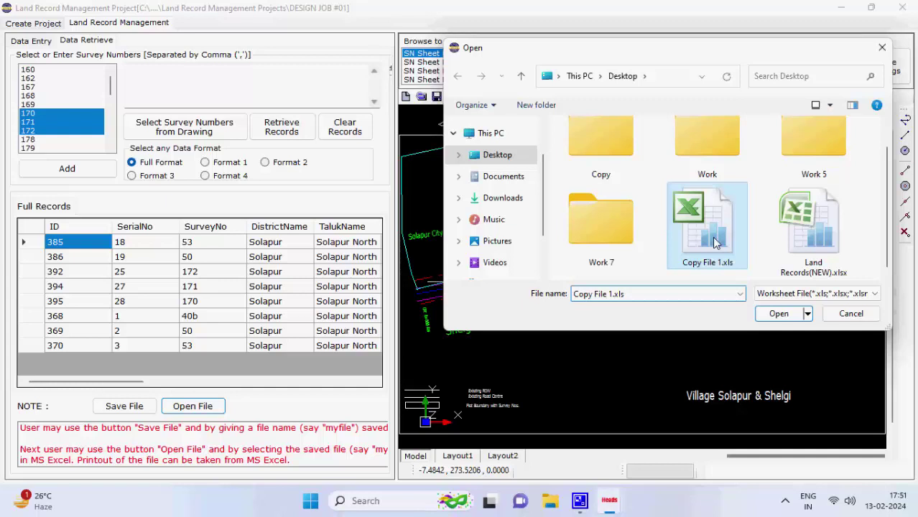
left_click(768, 313)
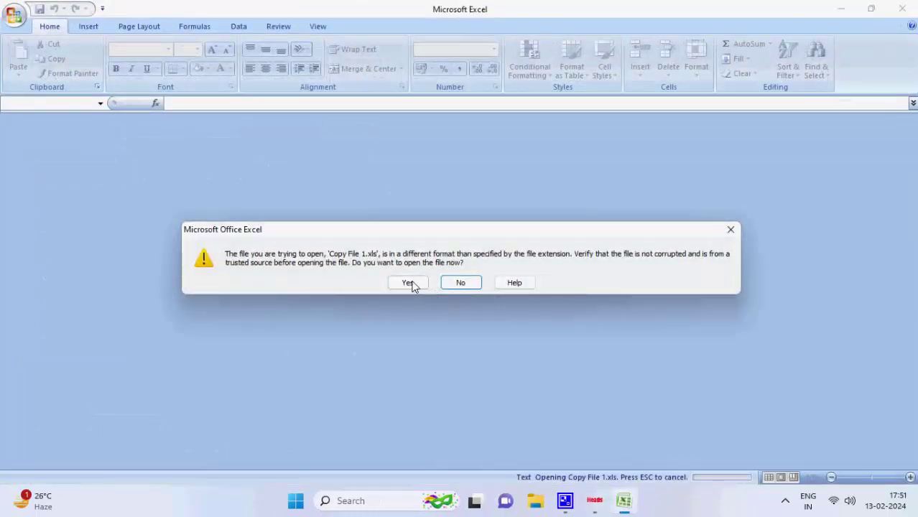
left_click(411, 282)
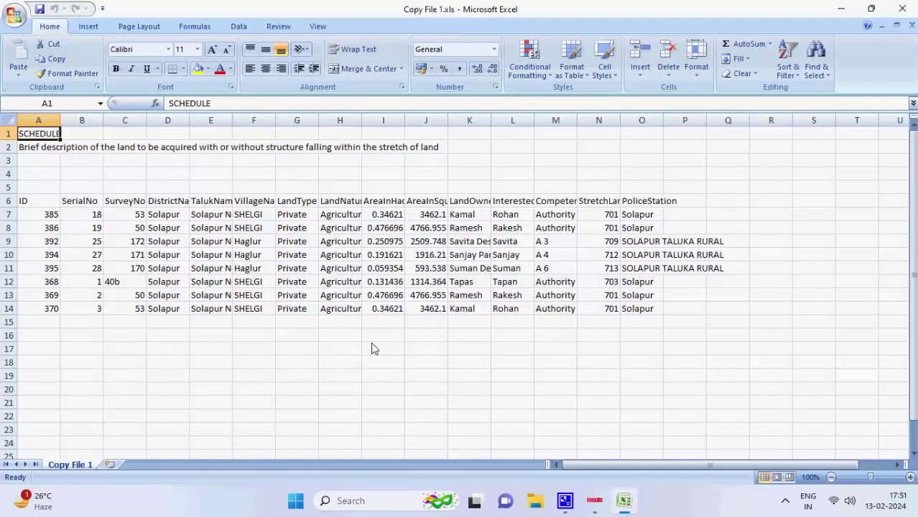
left_click(901, 9)
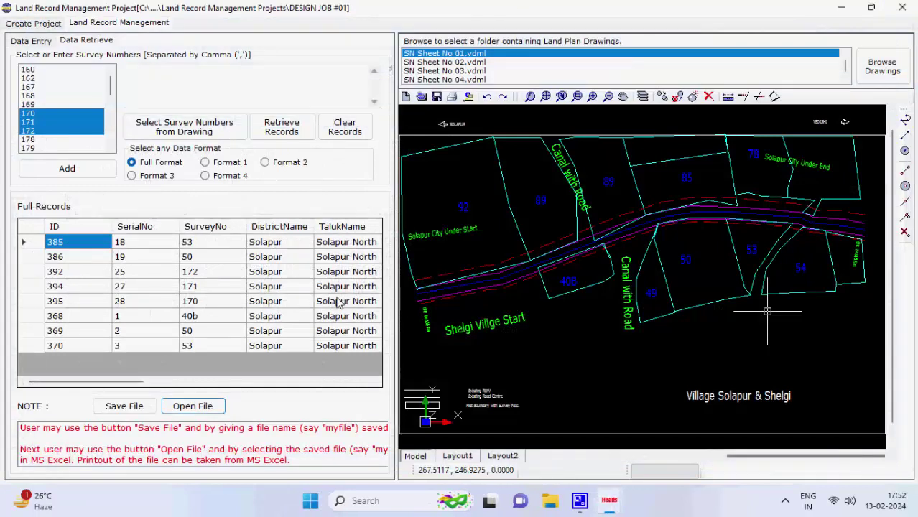
Step: Clear the retrieved records and close the Land Record Management project window
left_click(325, 138)
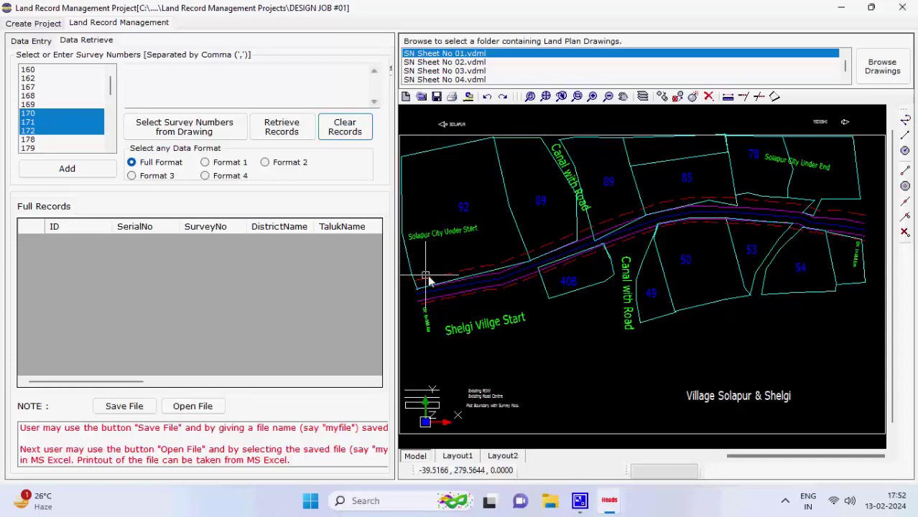
left_click(902, 10)
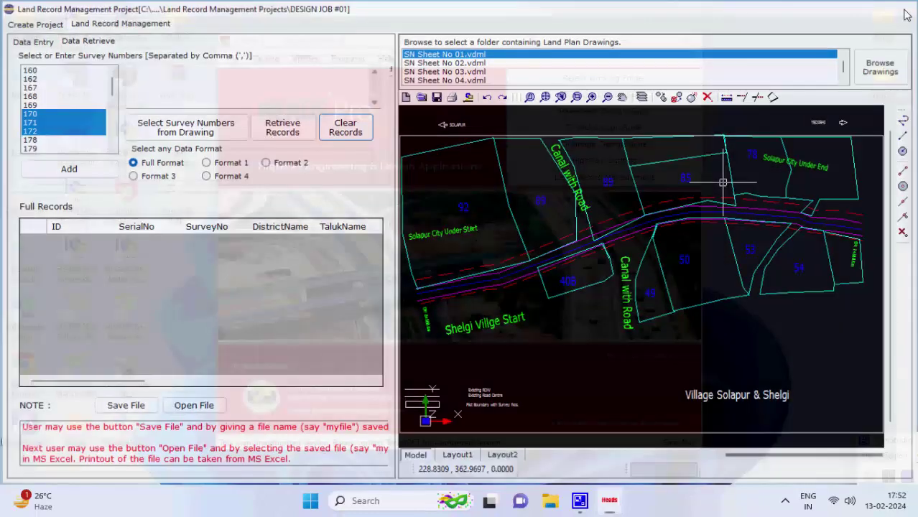